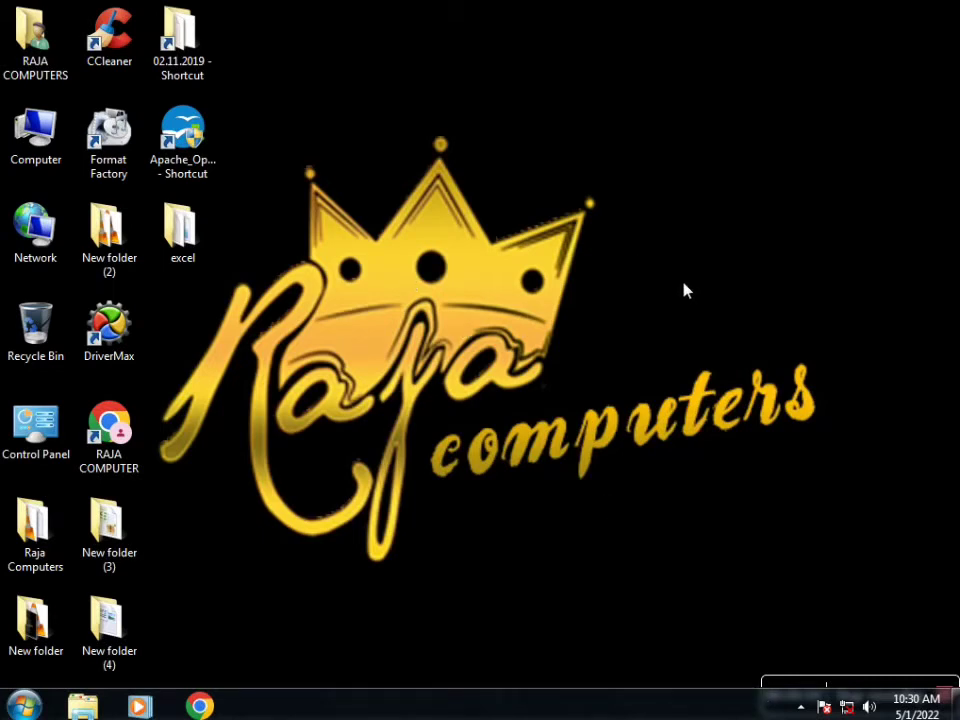
Open the desktop's excel folder to list code vba, DisableCopyPaste, first, try new and vba.
drag(850, 139, 220, 553)
double_click(200, 250)
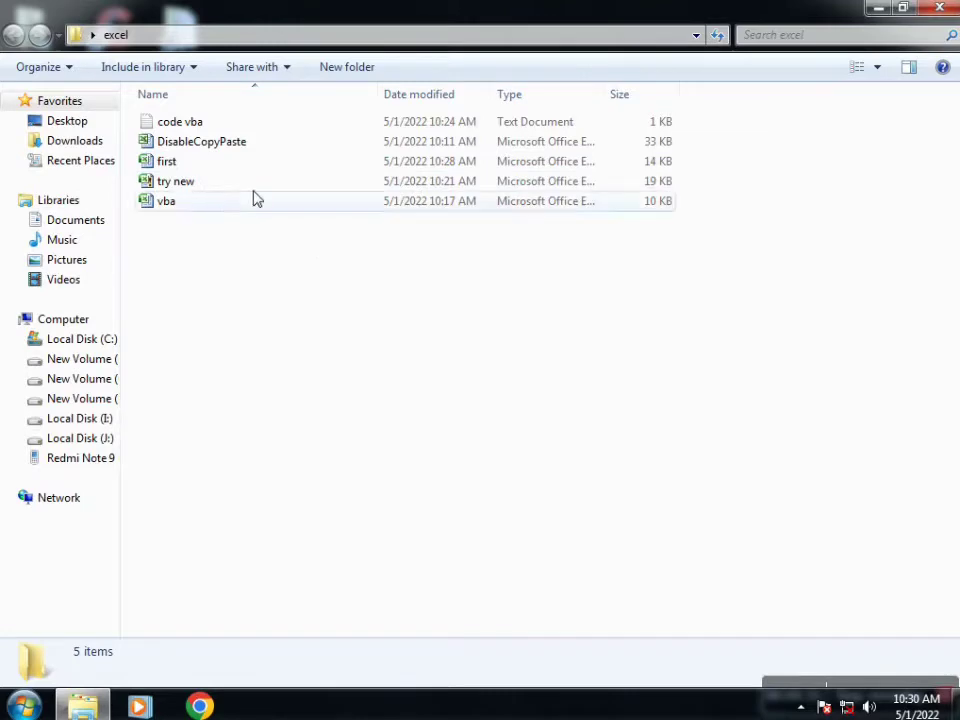
Open the workbook 'first' in Excel and drag across its sales table.
double_click(231, 164)
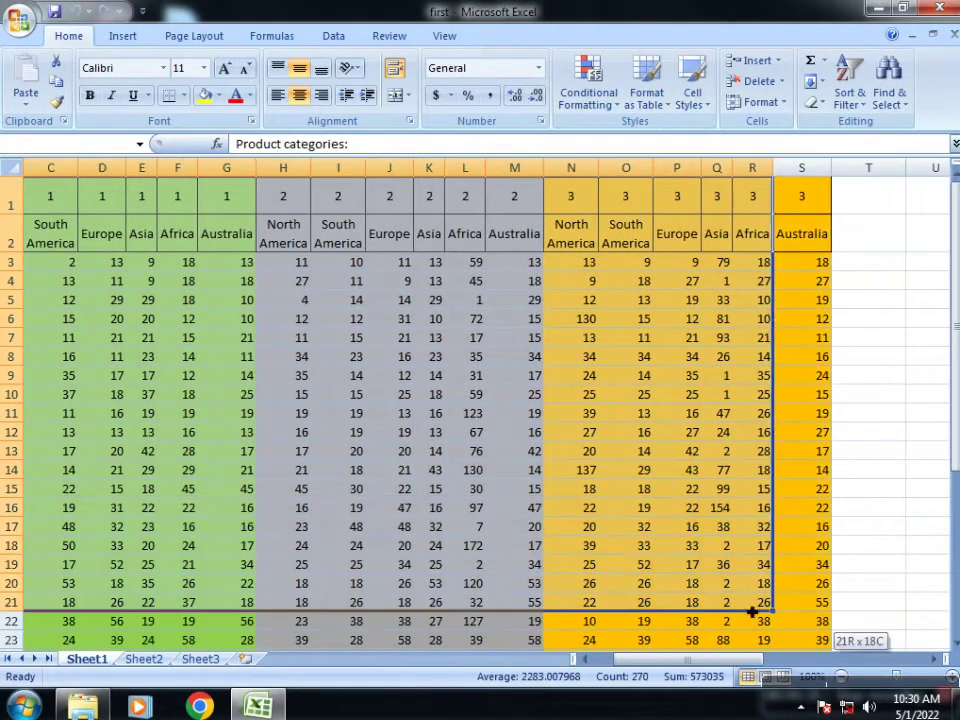
drag(35, 200, 690, 600)
drag(746, 662, 630, 668)
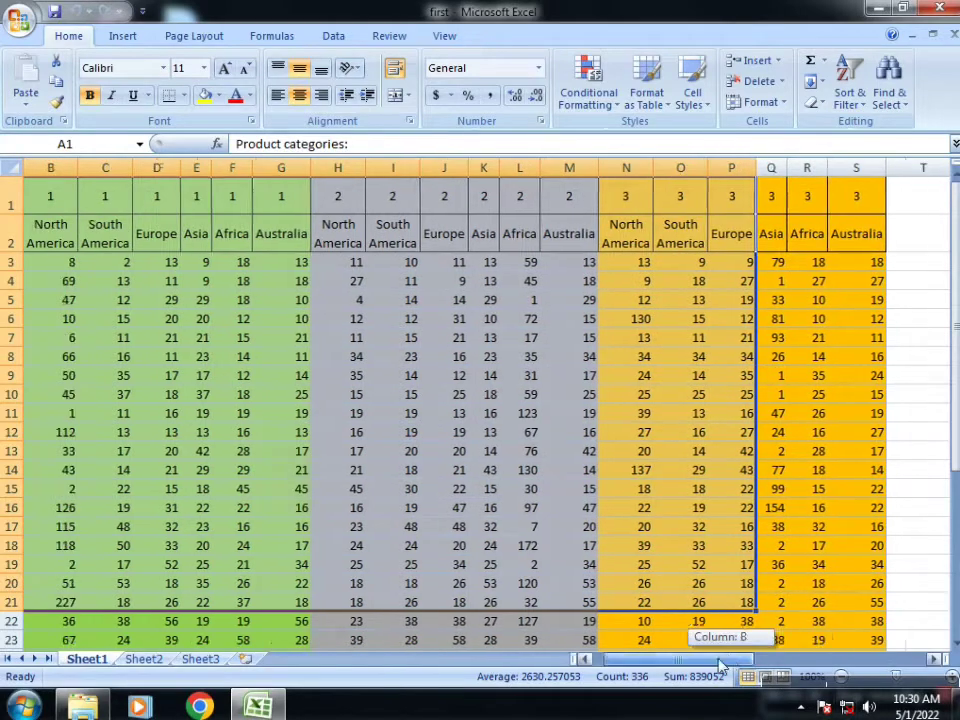
click(172, 378)
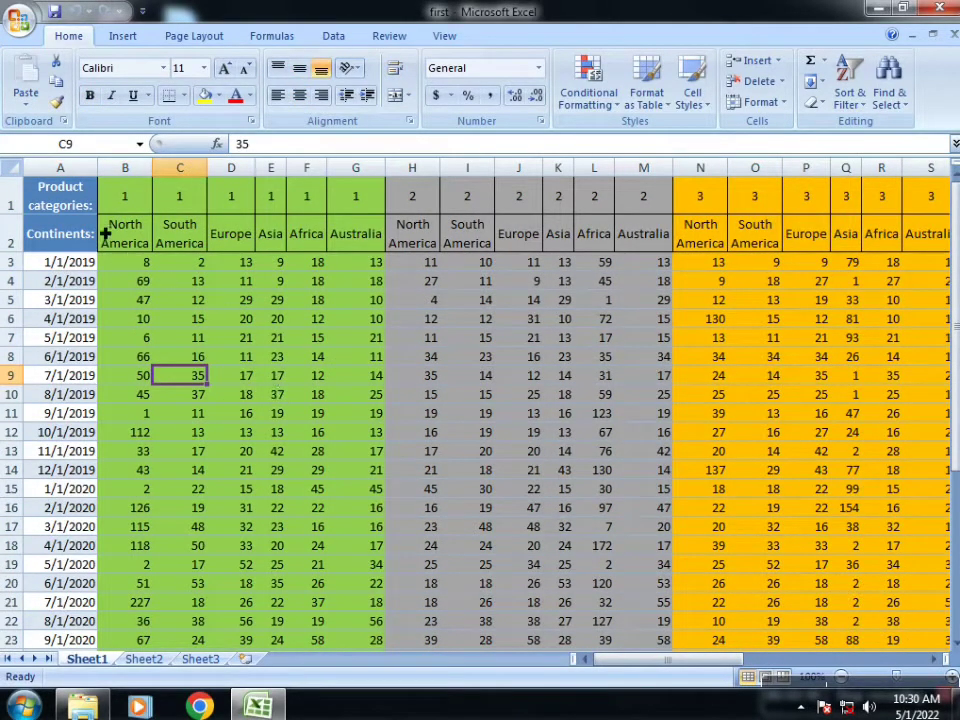
Test selecting A1:K15, A1:N18 and A1:M12, clearing the selection after each.
drag(56, 187, 566, 505)
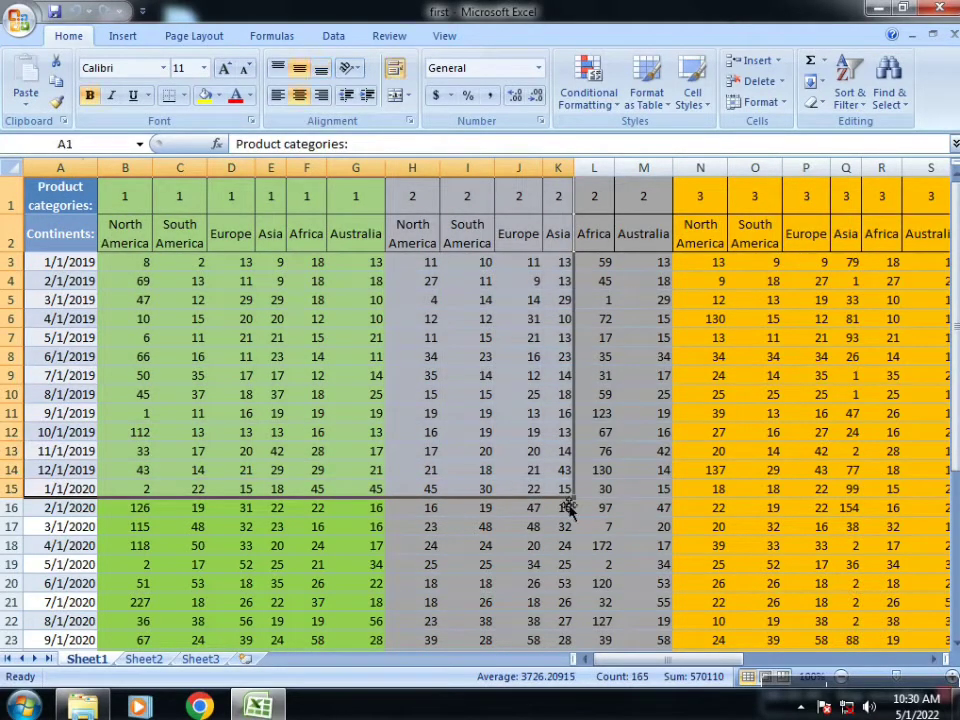
click(598, 451)
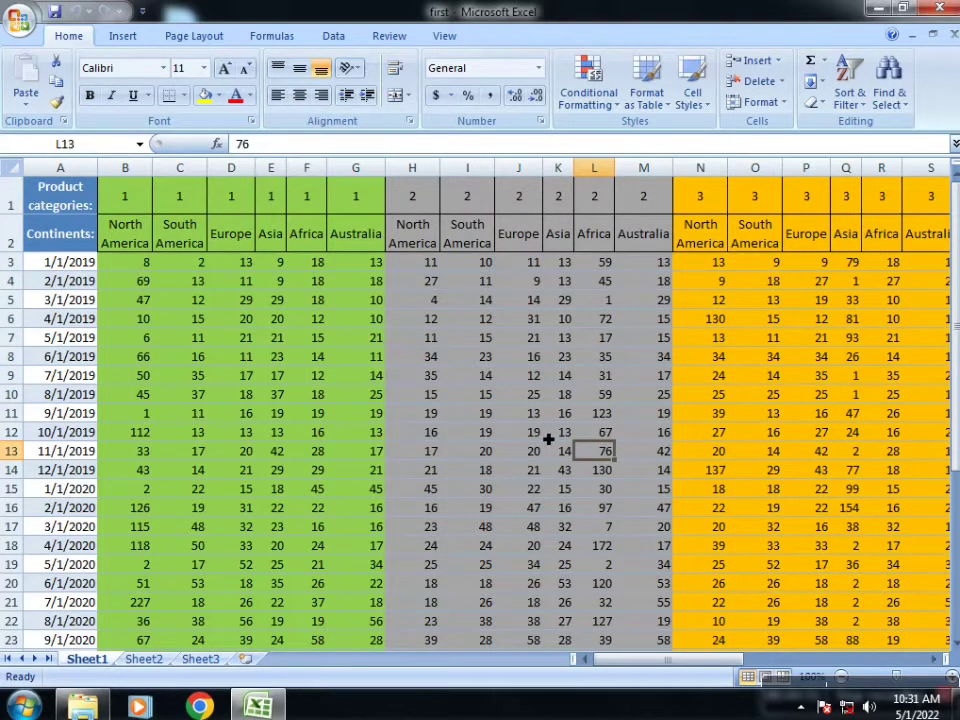
drag(70, 200, 690, 565)
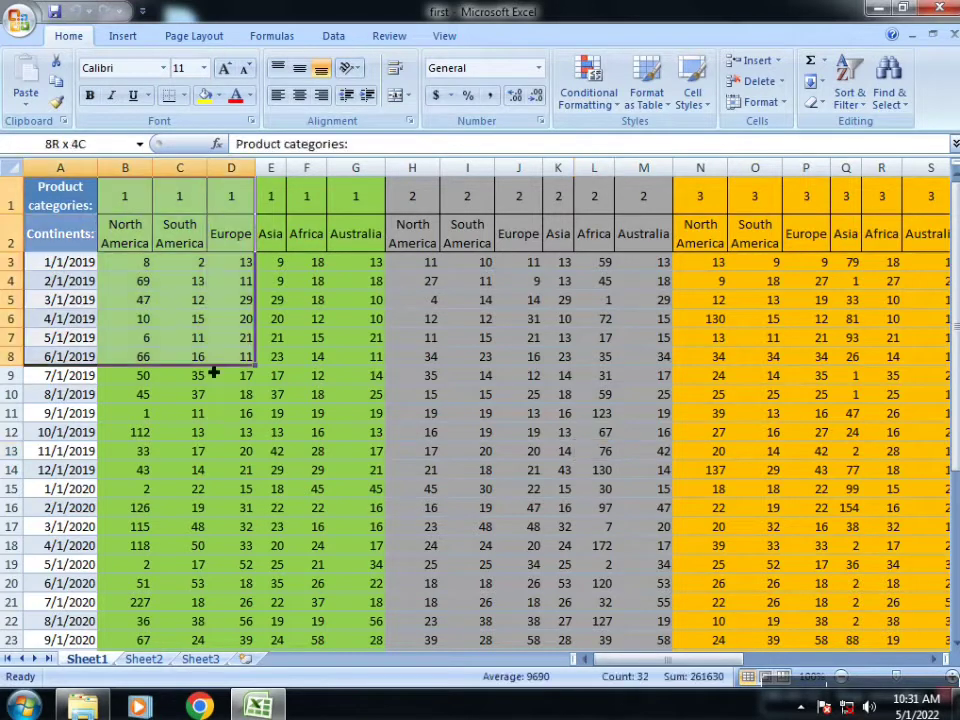
click(488, 452)
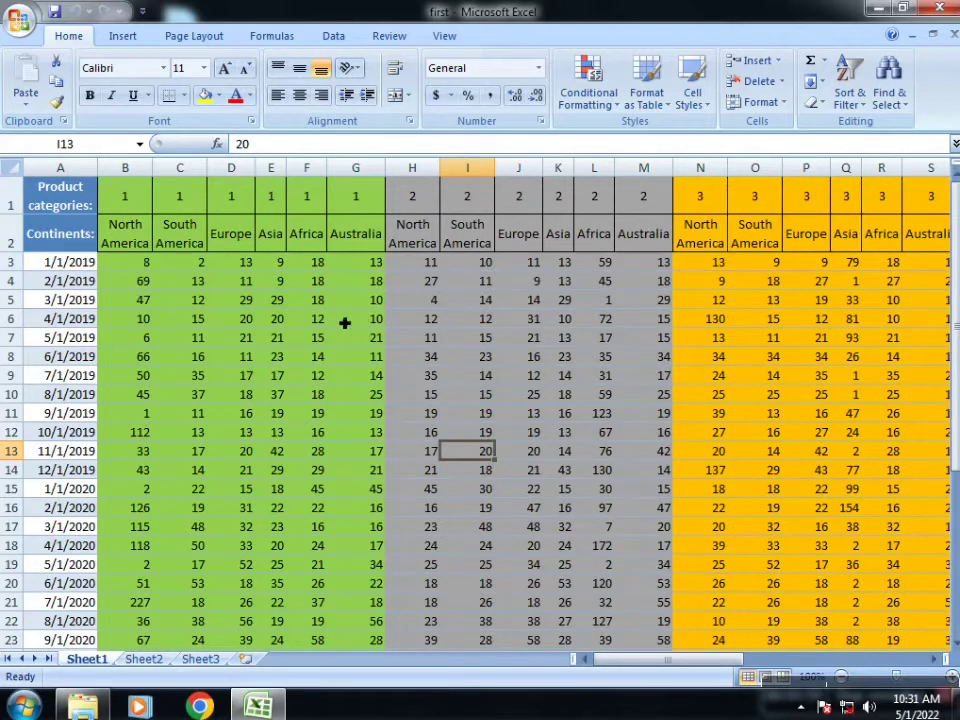
drag(90, 195, 658, 444)
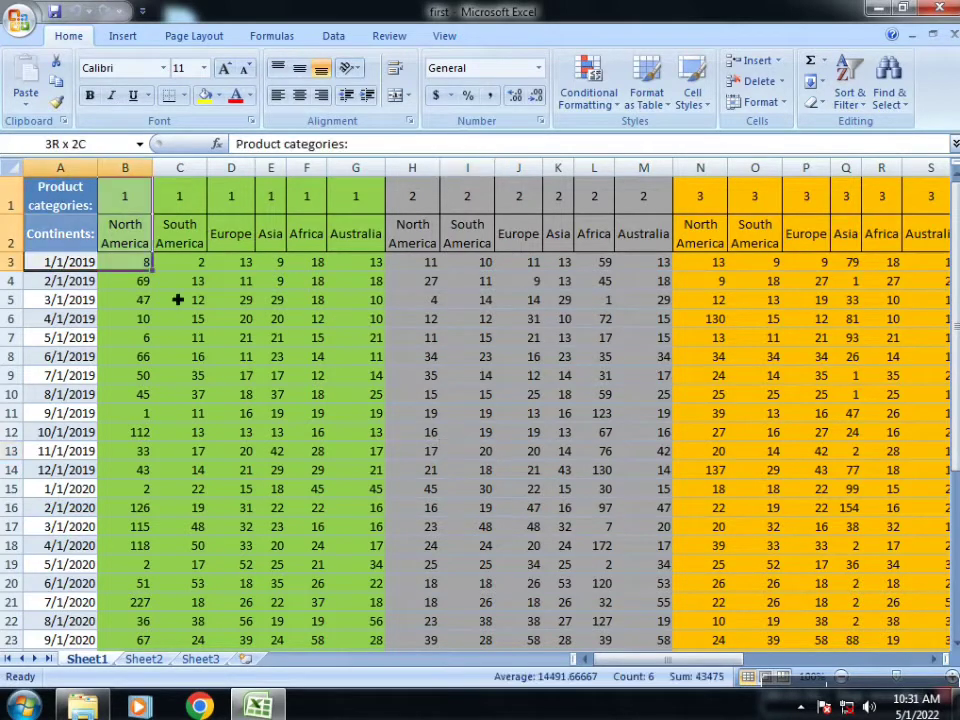
click(272, 320)
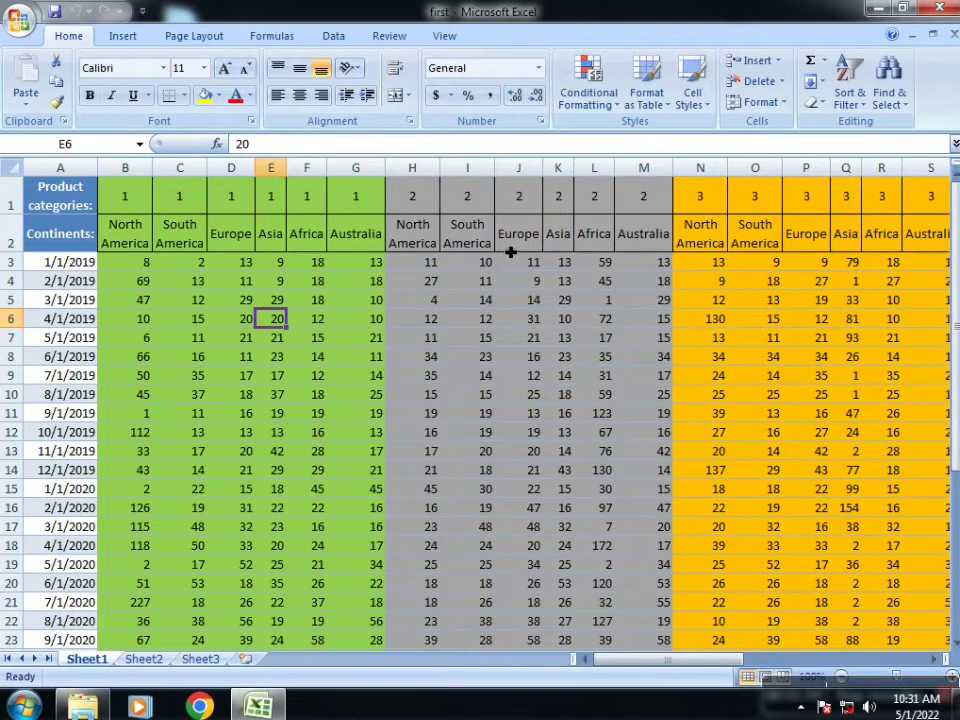
Open first.xlsx's empty ThisWorkbook module in the VBA editor (Alt+F11), then minimise the editor.
key(alt)
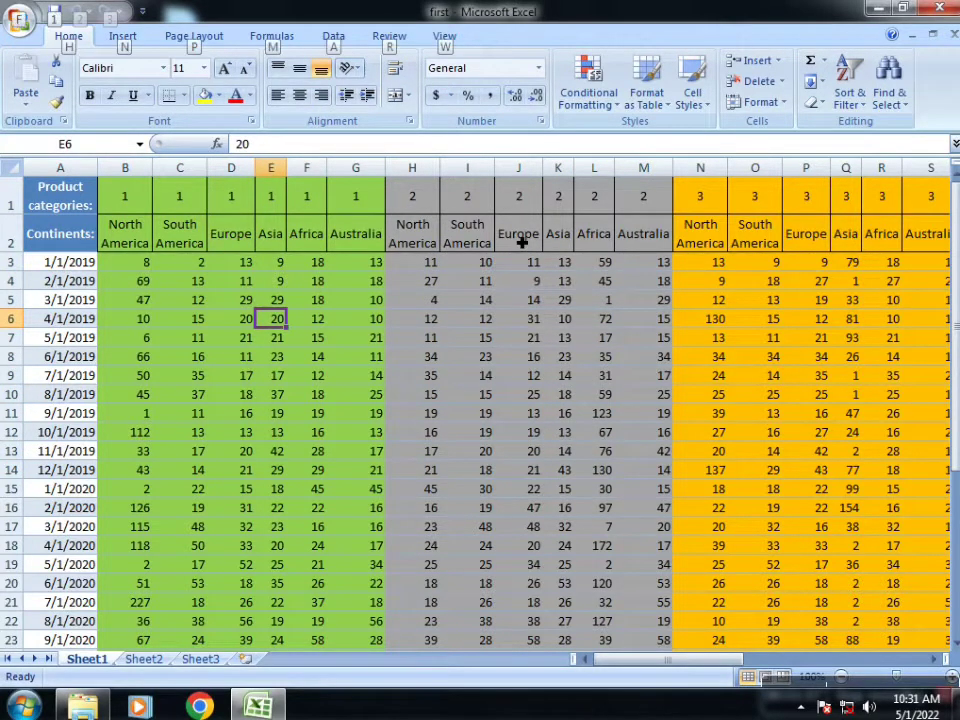
key(alt+F11)
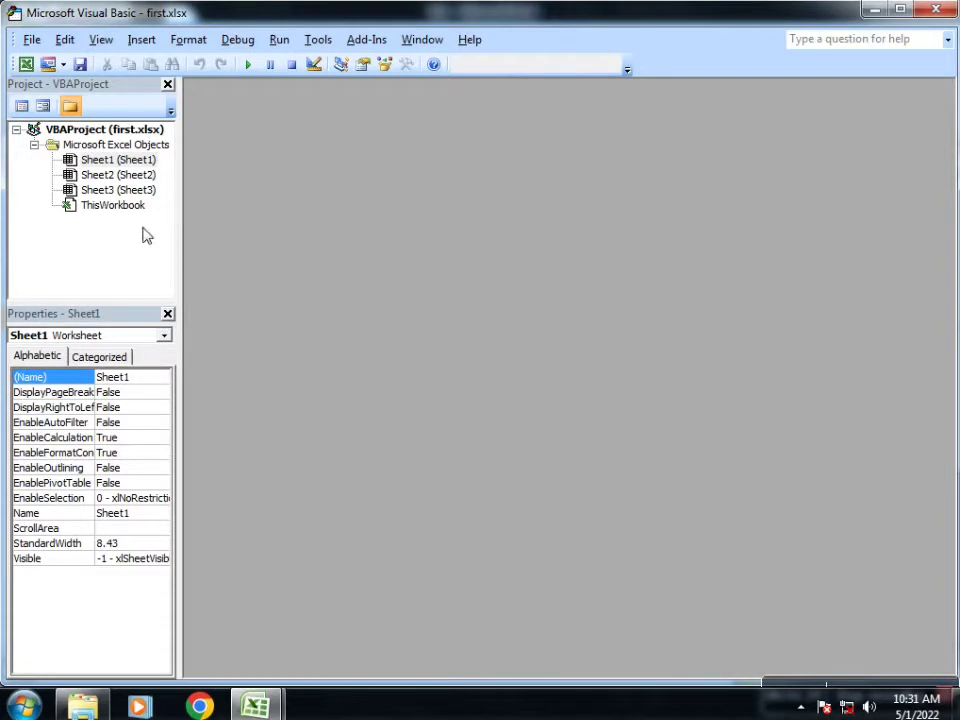
double_click(122, 207)
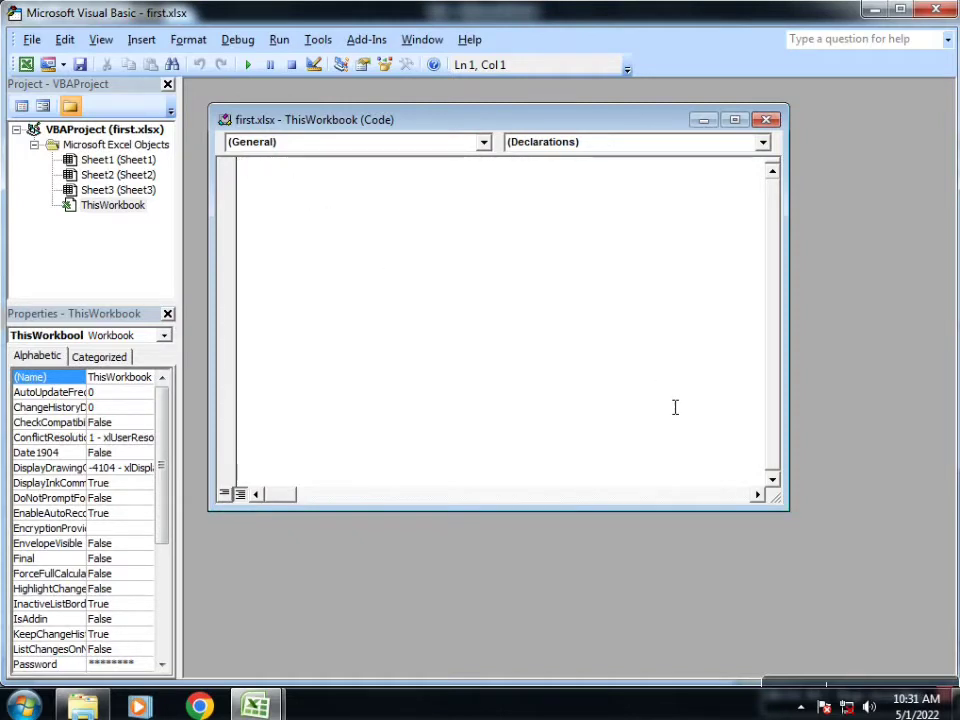
click(874, 15)
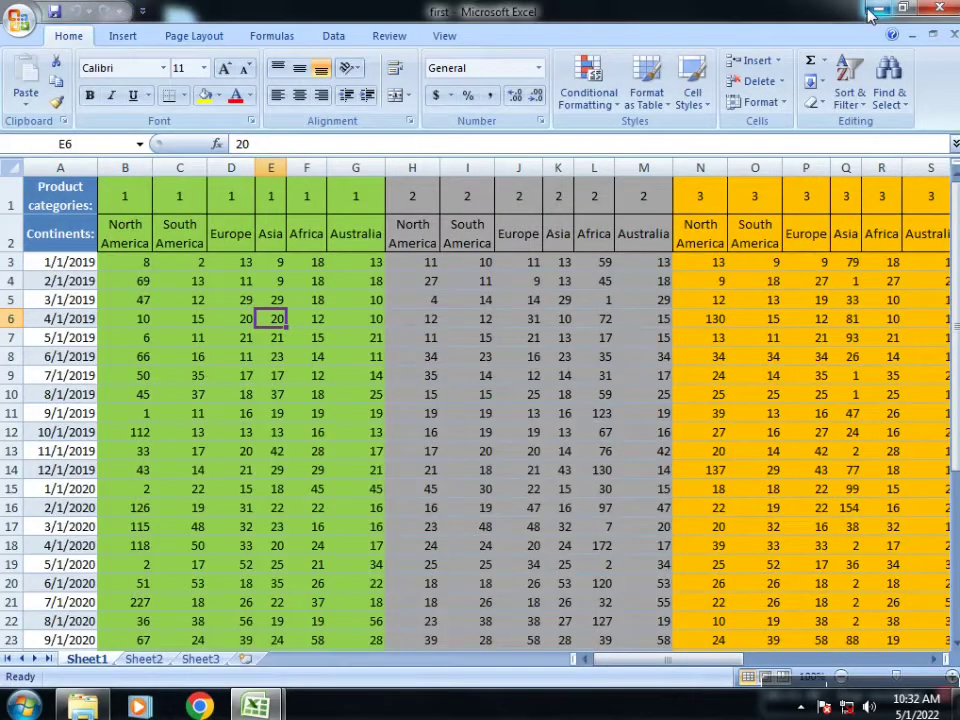
Open the 'code vba' text file from the excel folder in a maximised Notepad.
click(876, 10)
click(317, 410)
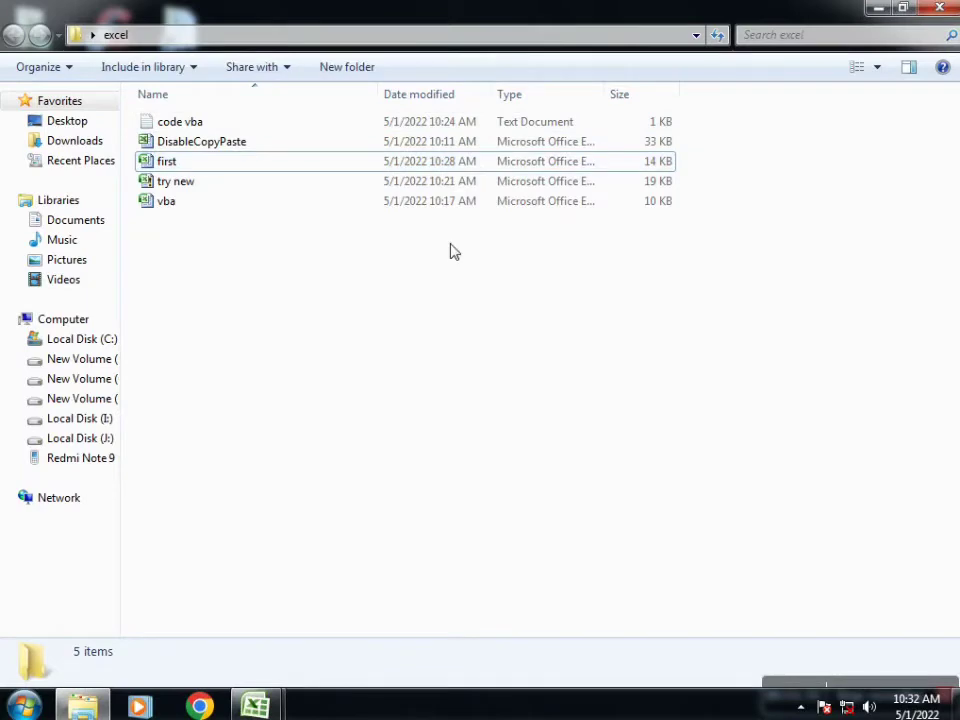
double_click(220, 125)
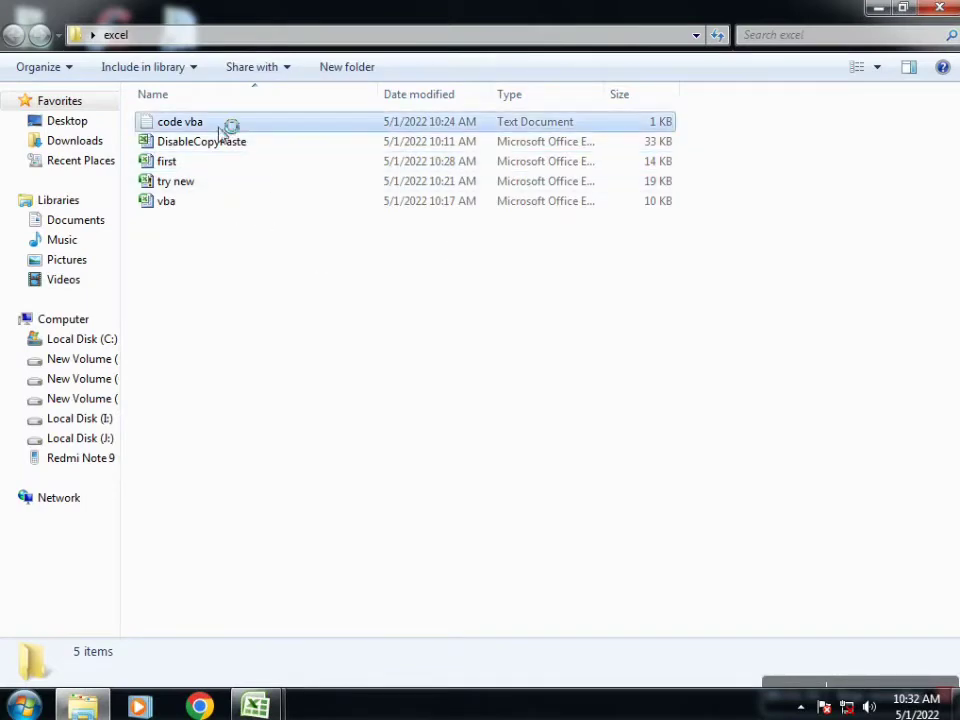
click(784, 110)
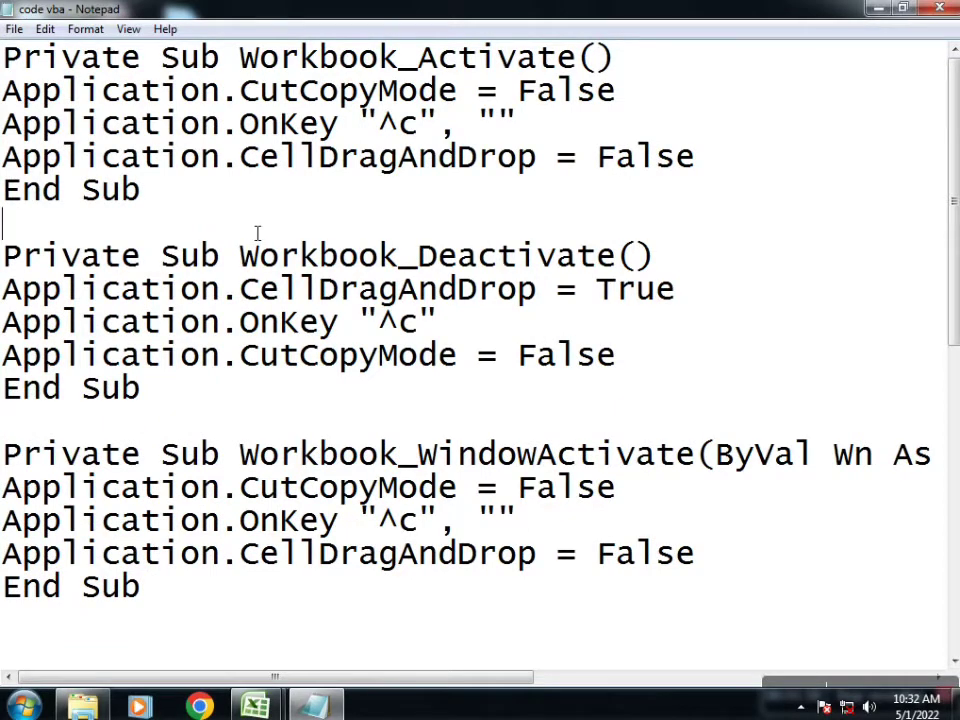
Copy all the Workbook event code and return to the Visual Basic editor.
key(ctrl+a)
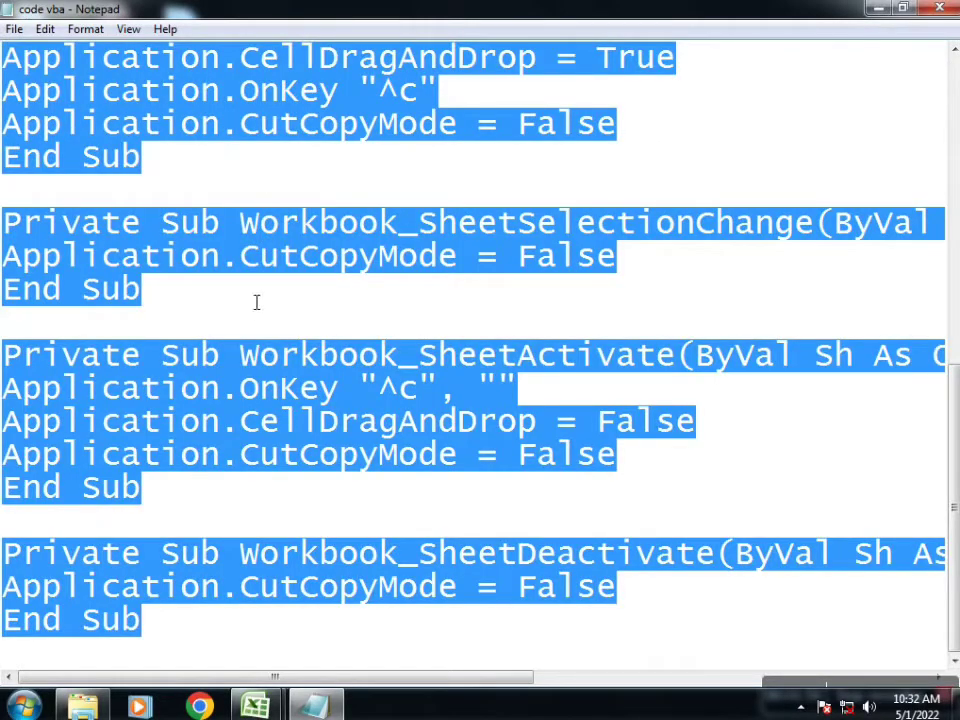
right_click(255, 268)
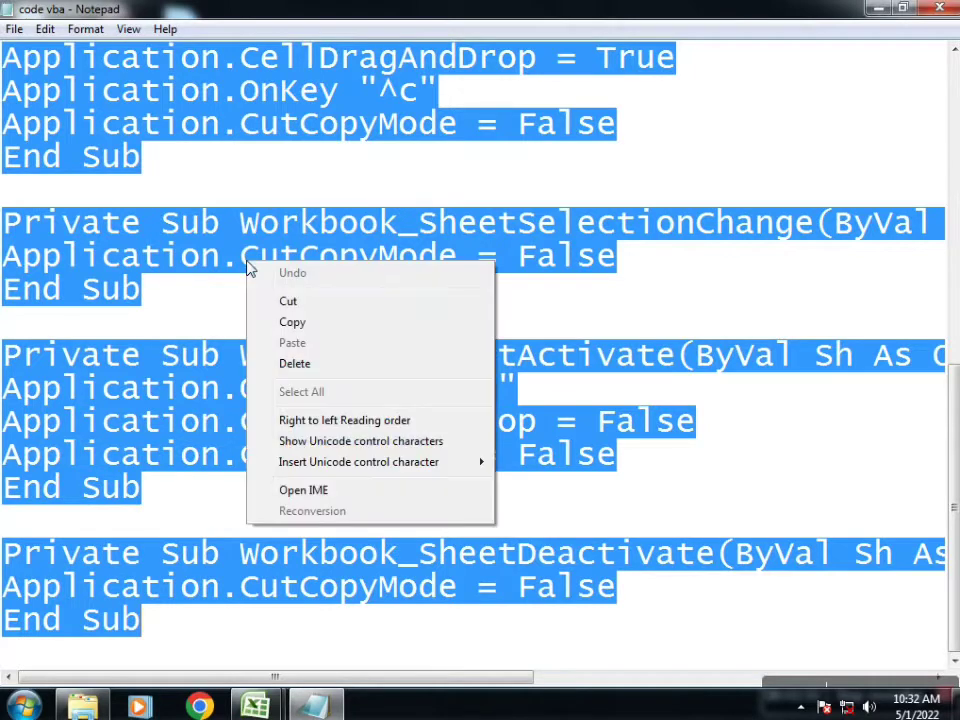
click(283, 322)
mouse_move(255, 706)
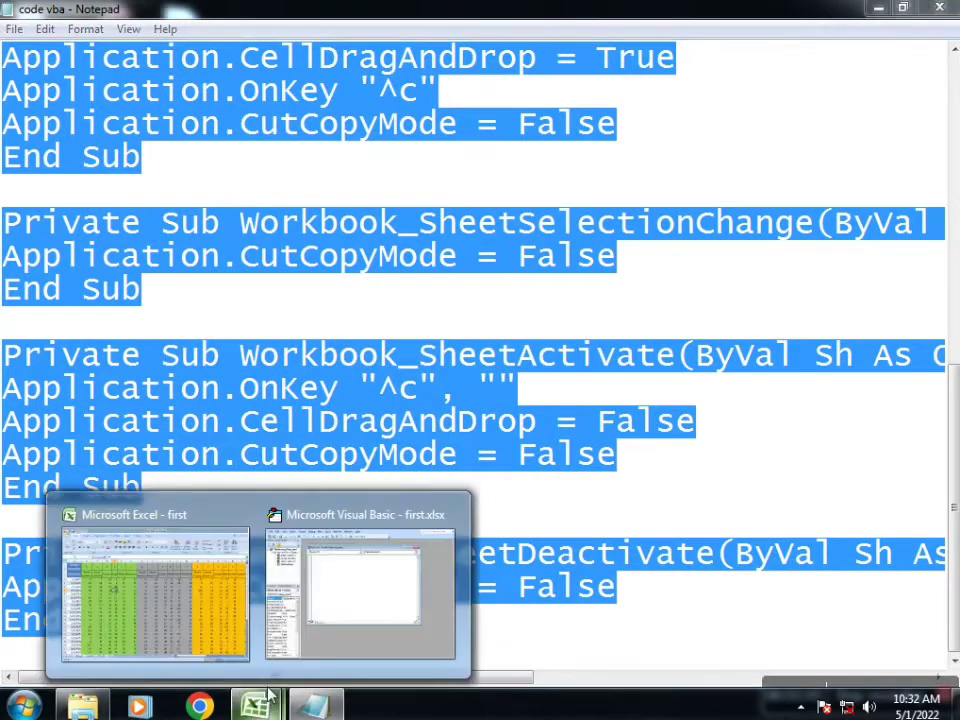
click(317, 574)
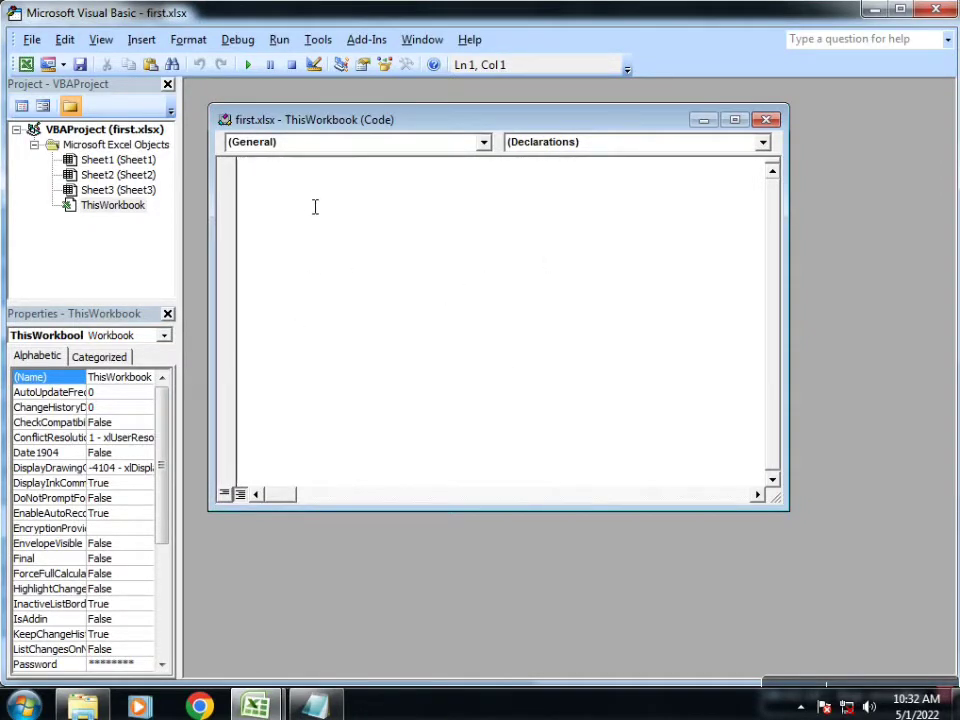
Paste the copy- and drag-disabling event procedures into ThisWorkbook and go back to Excel.
key(ctrl+v)
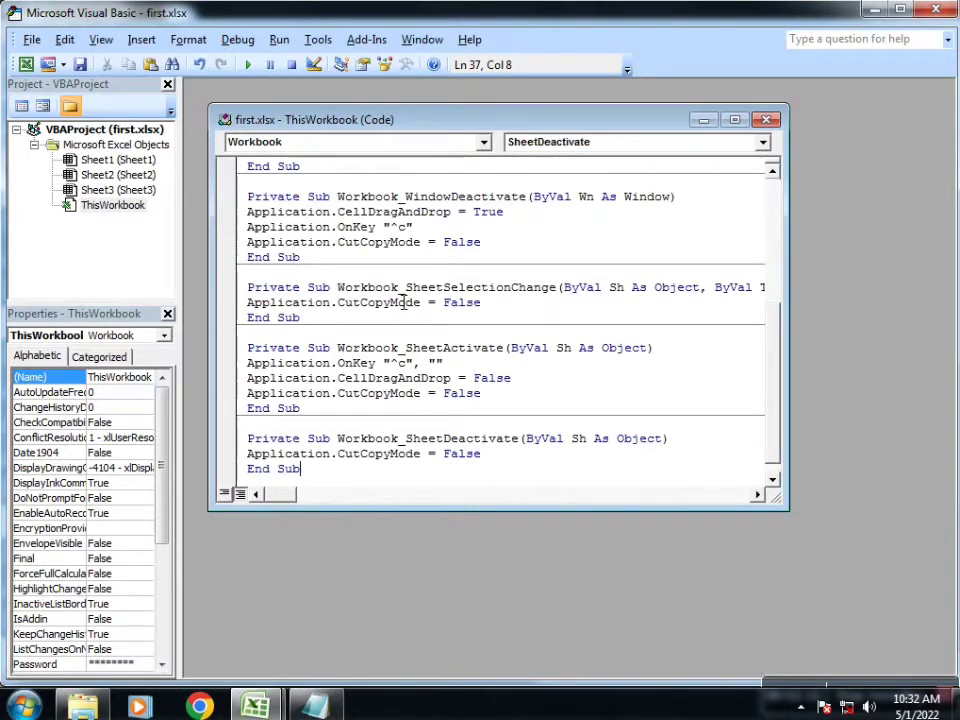
key(alt)
key(Escape)
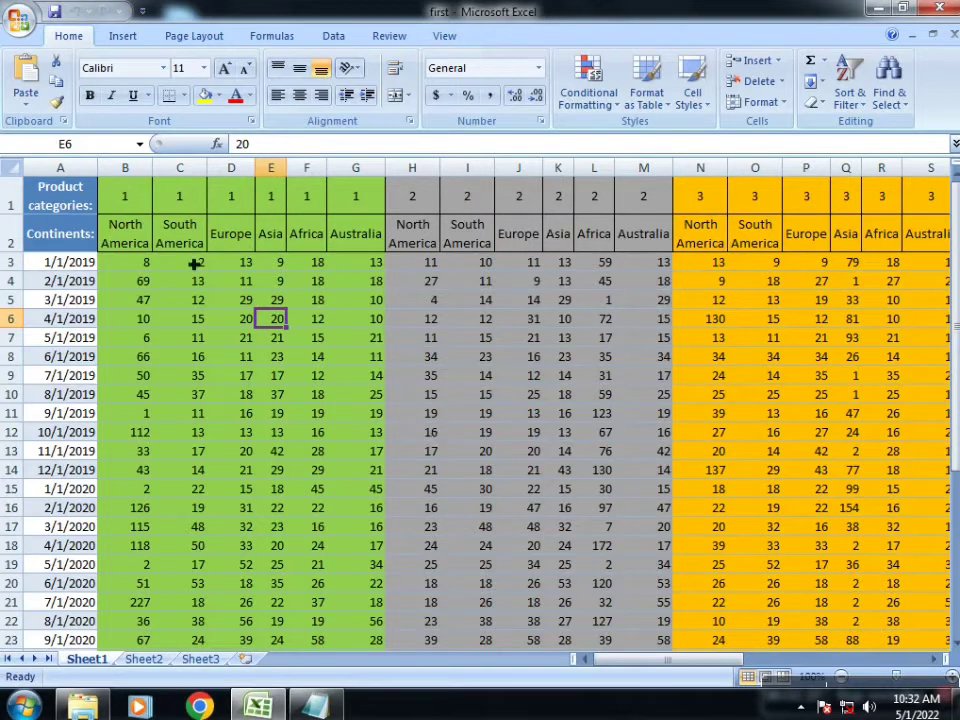
Save the workbook to the Desktop as 'first vba', type Excel Macro-Enabled Workbook.
click(22, 24)
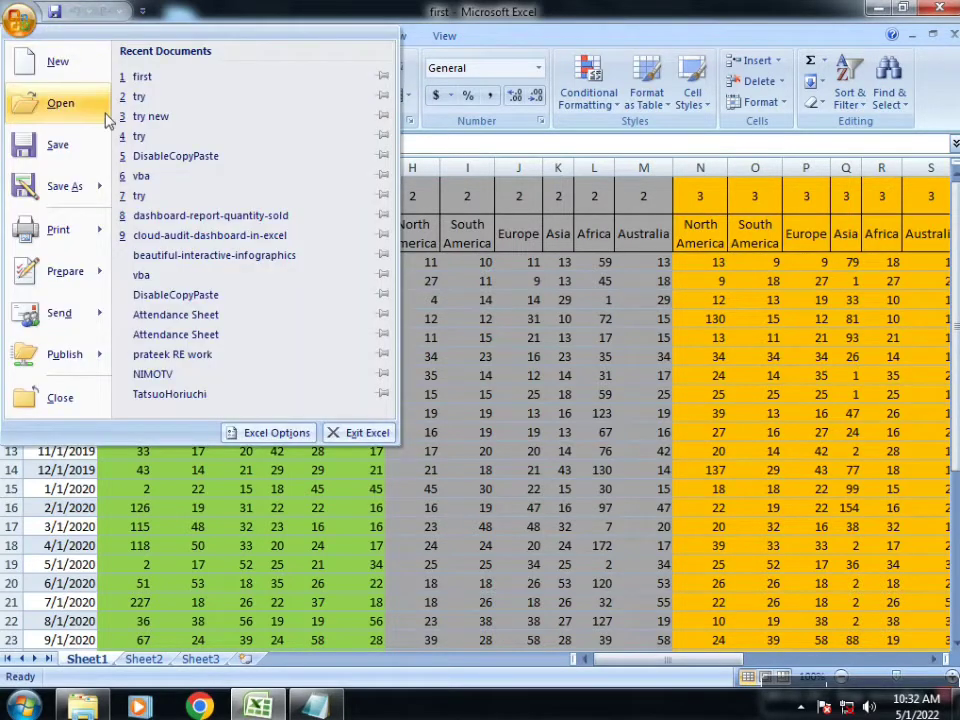
mouse_move(84, 197)
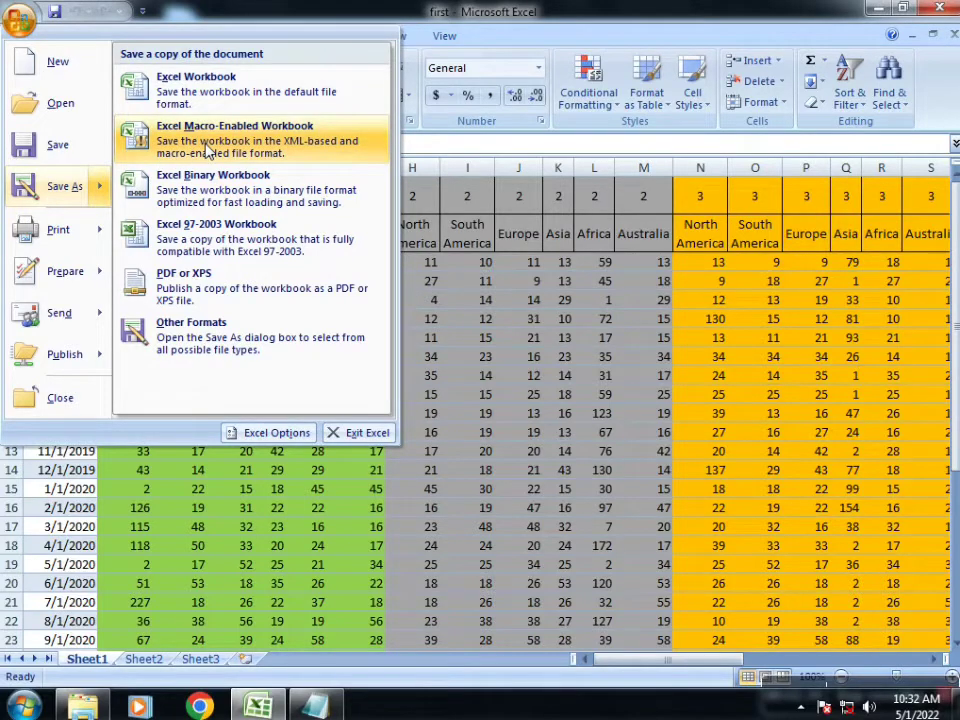
click(72, 190)
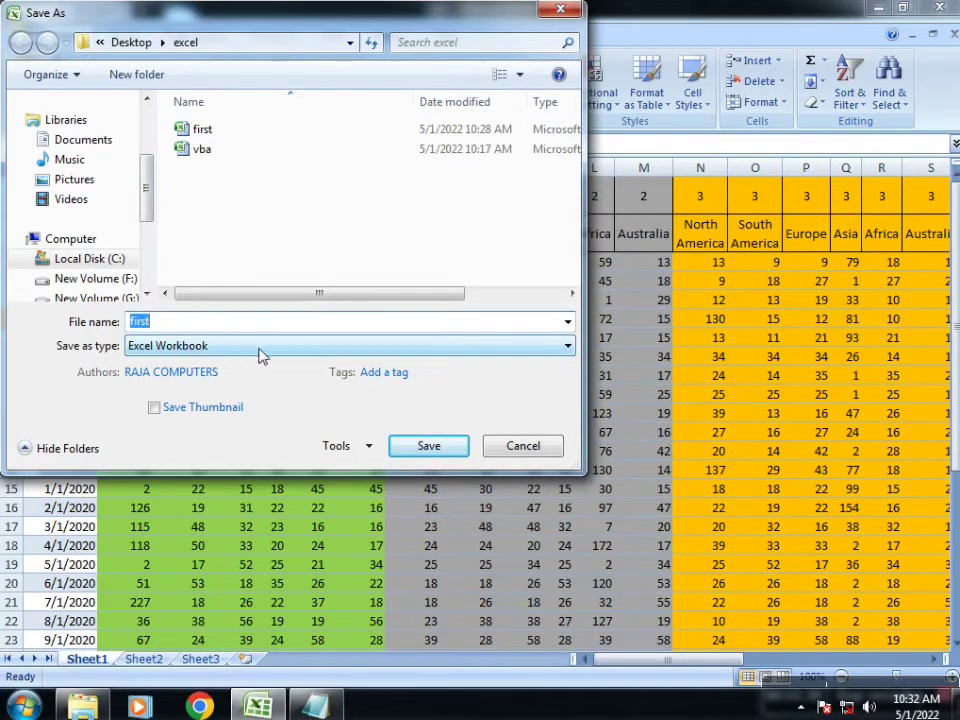
click(518, 352)
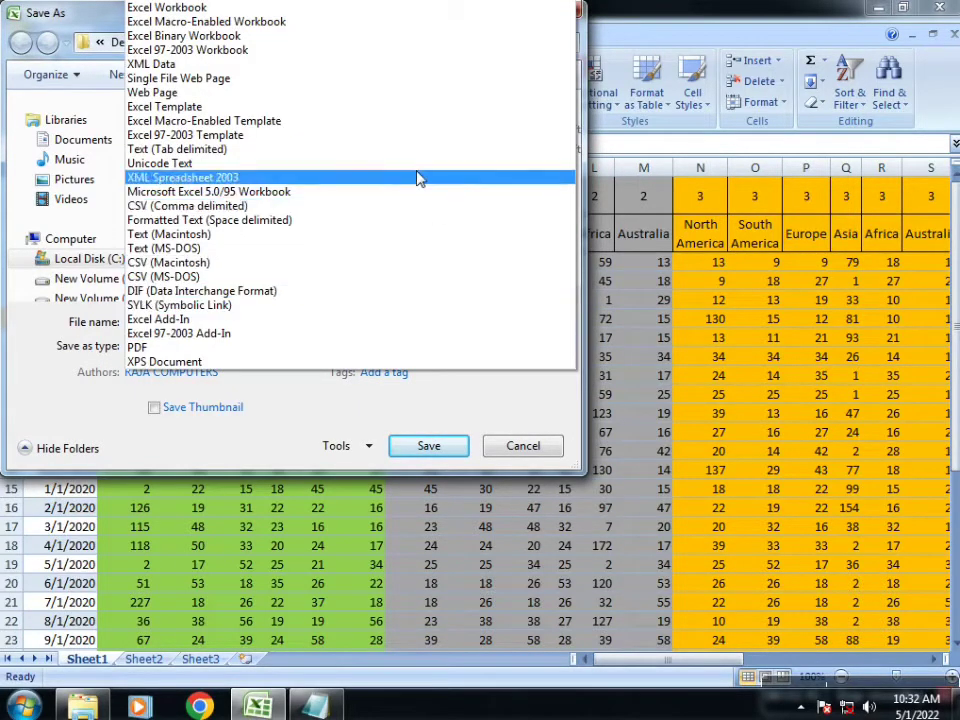
click(371, 26)
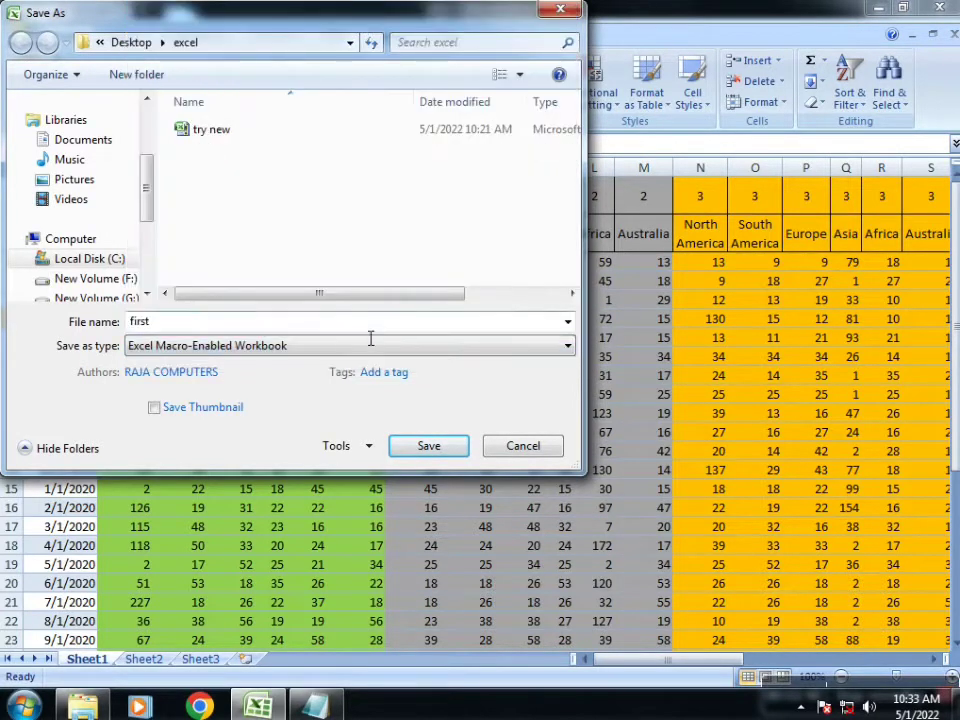
drag(146, 189, 146, 133)
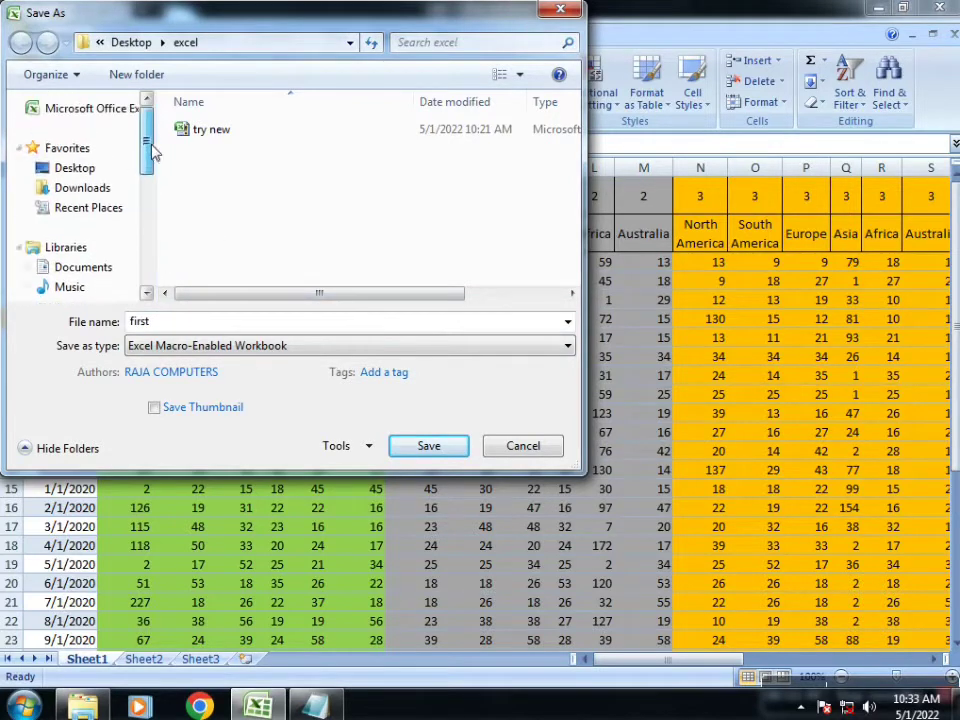
click(100, 149)
click(120, 168)
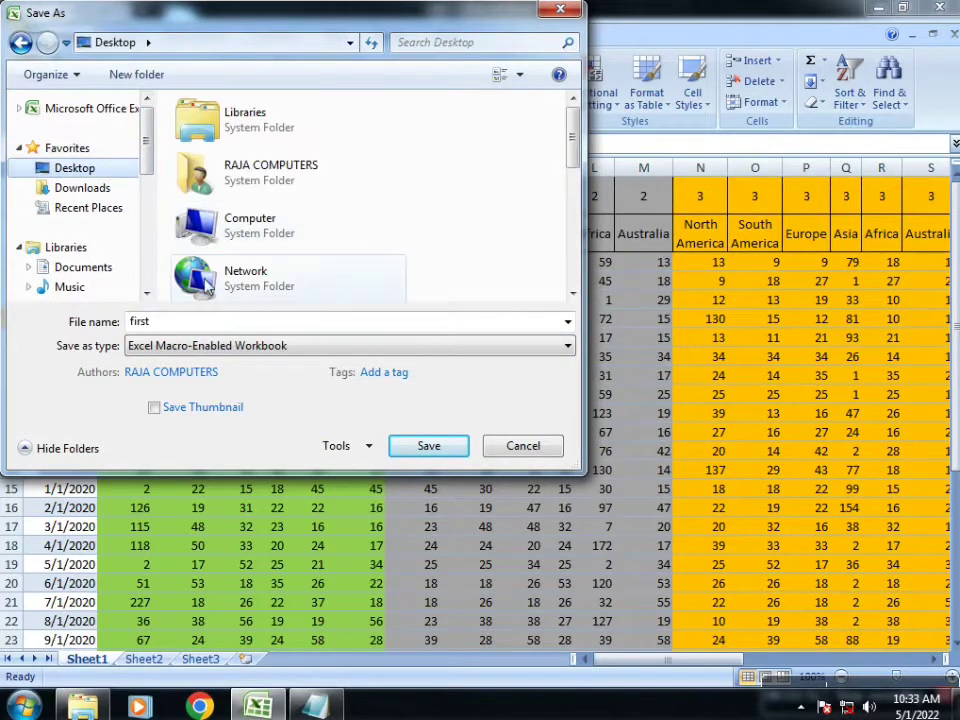
click(225, 327)
click(231, 327)
text(vba)
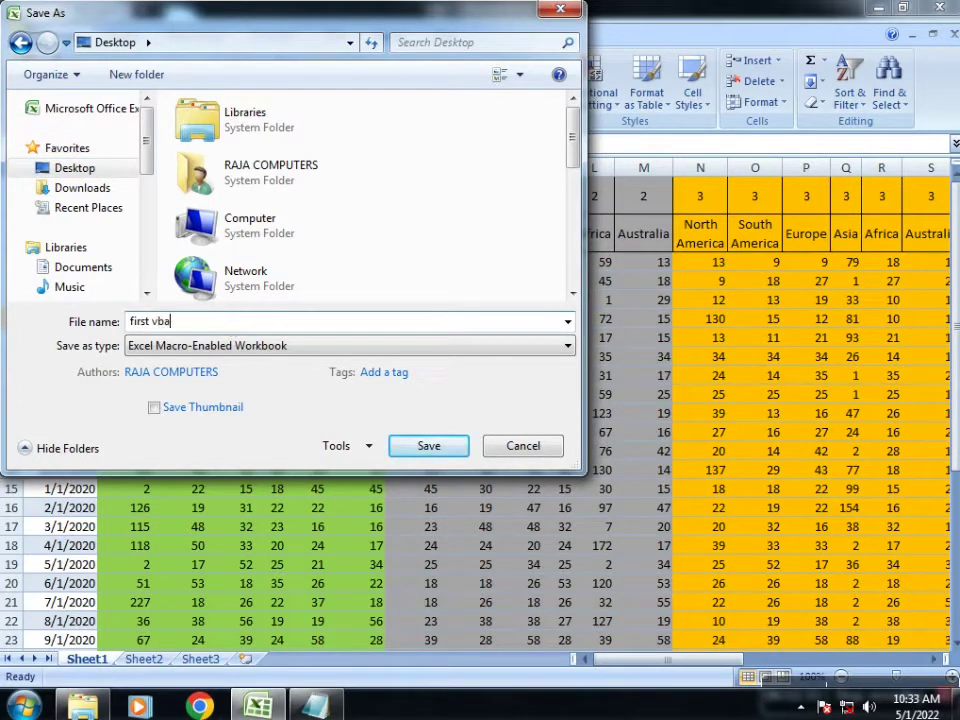
click(432, 448)
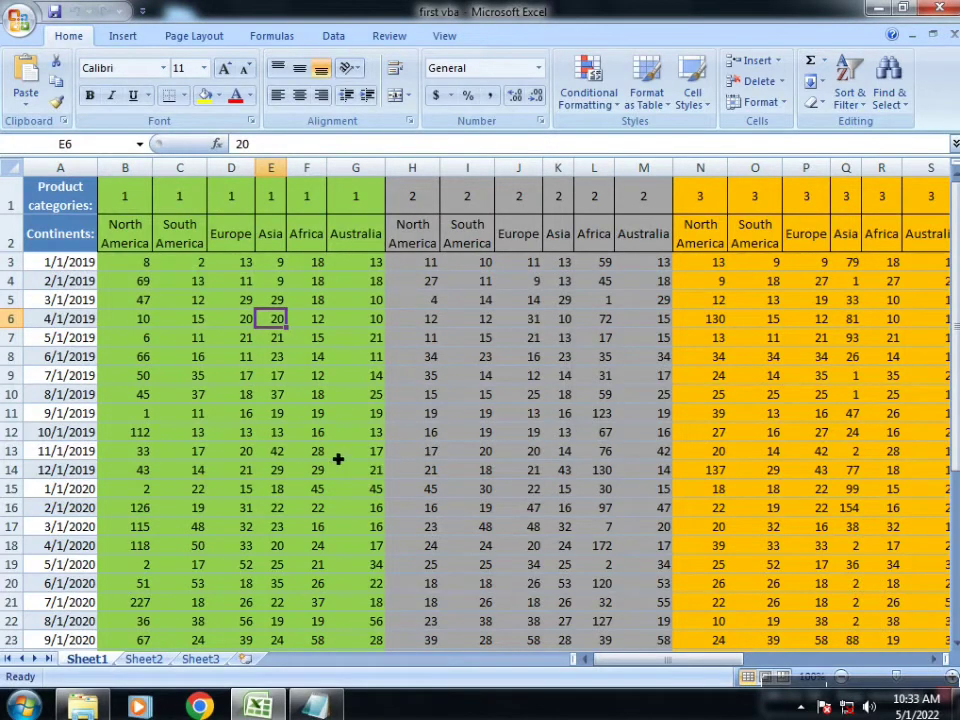
Close the Notepad code file and the excel folder window.
click(357, 452)
key(alt+Tab)
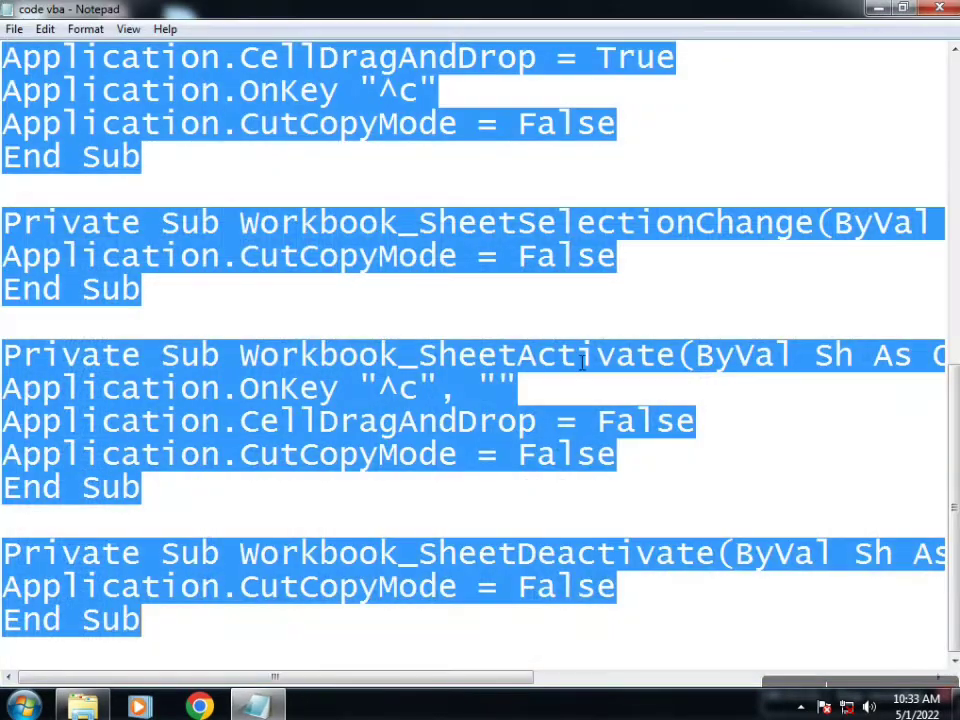
click(563, 358)
click(939, 8)
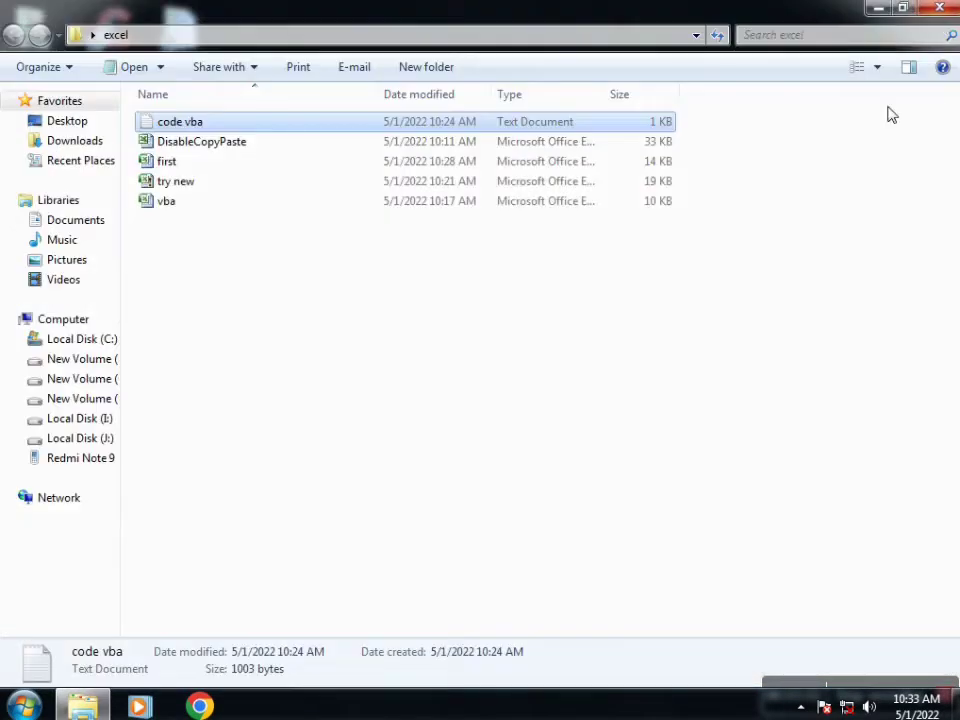
click(939, 8)
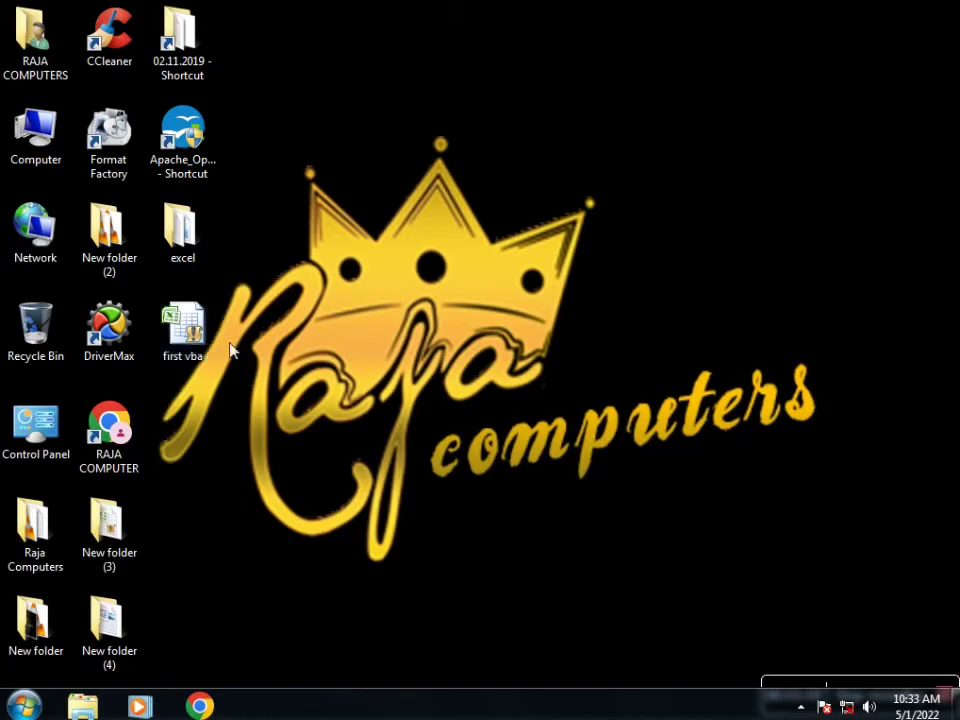
Reposition the first vba icon on the desktop and open it in Excel.
click(183, 330)
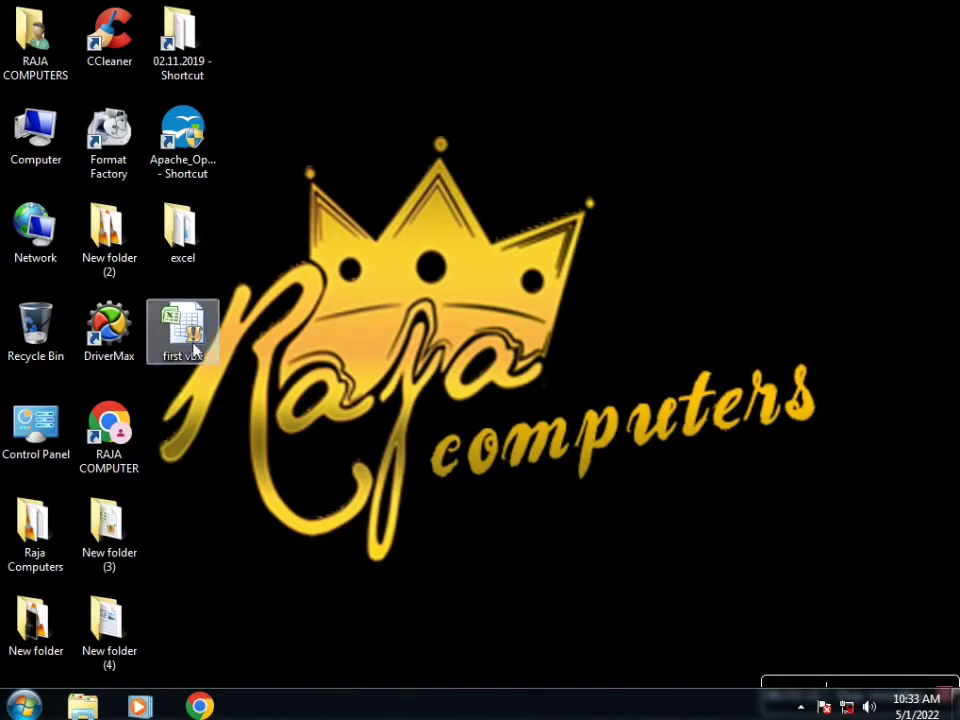
ctrl+scroll(340, 378, up, 3)
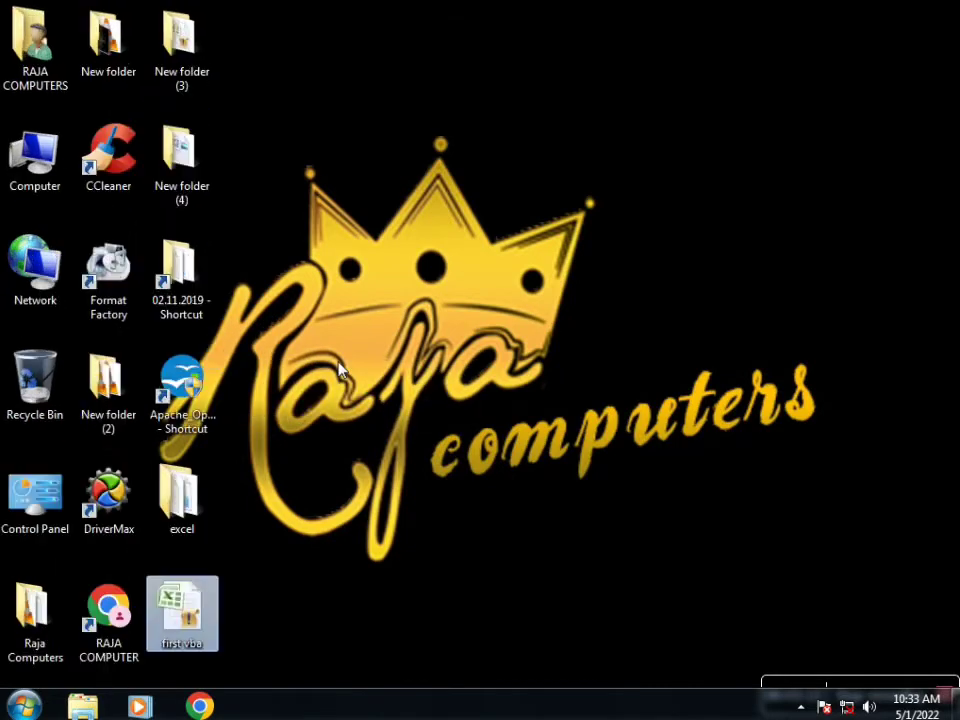
ctrl+scroll(338, 368, up, 3)
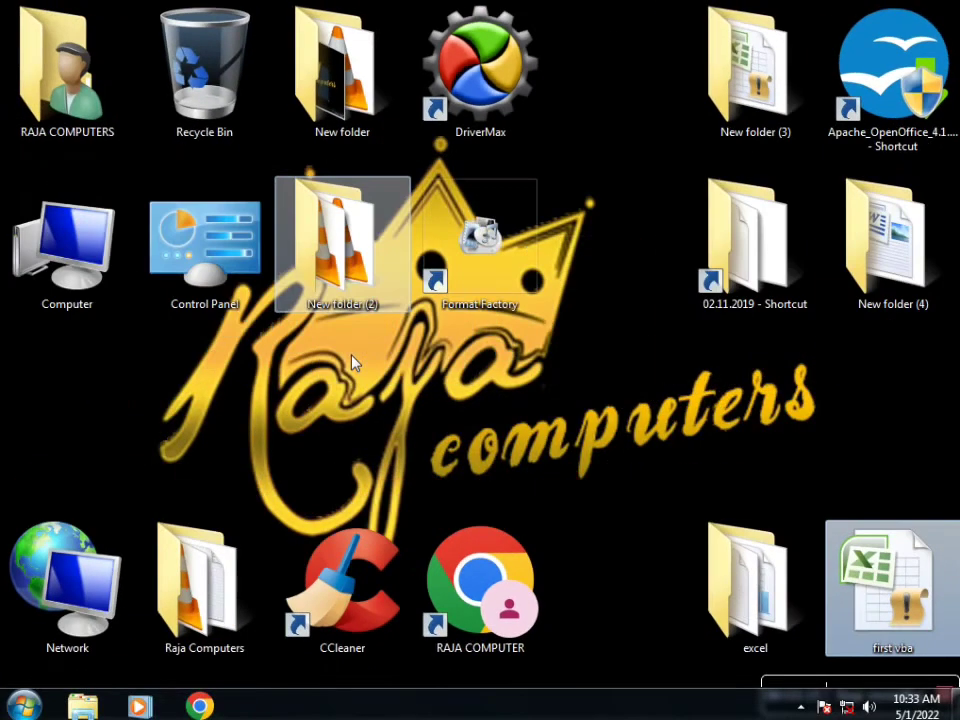
drag(855, 570, 766, 500)
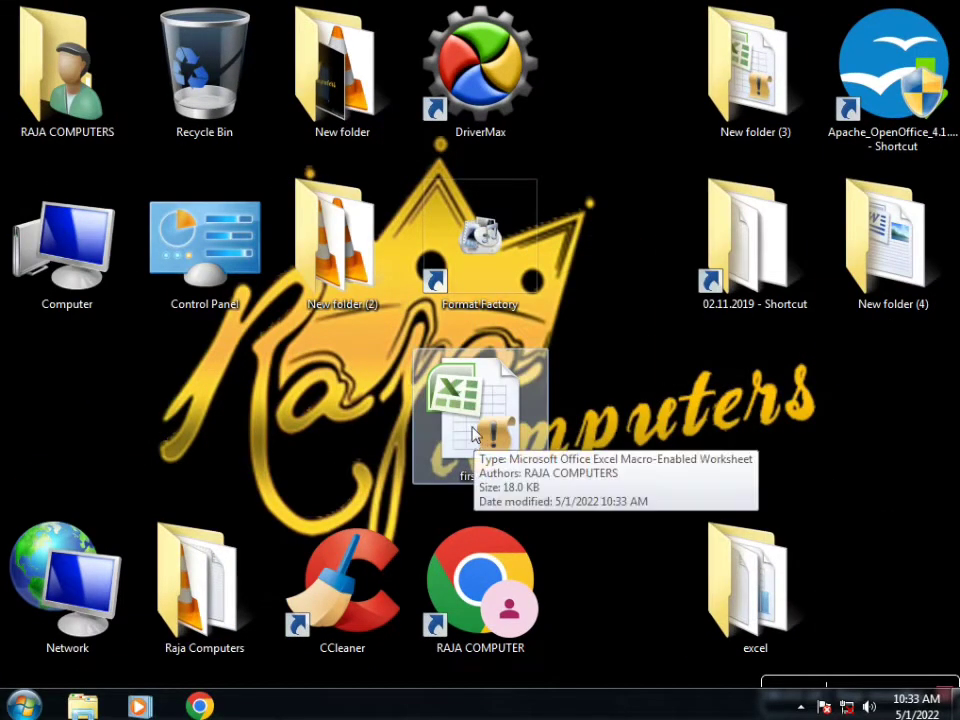
drag(476, 441, 858, 570)
ctrl+scroll(686, 487, down, 3)
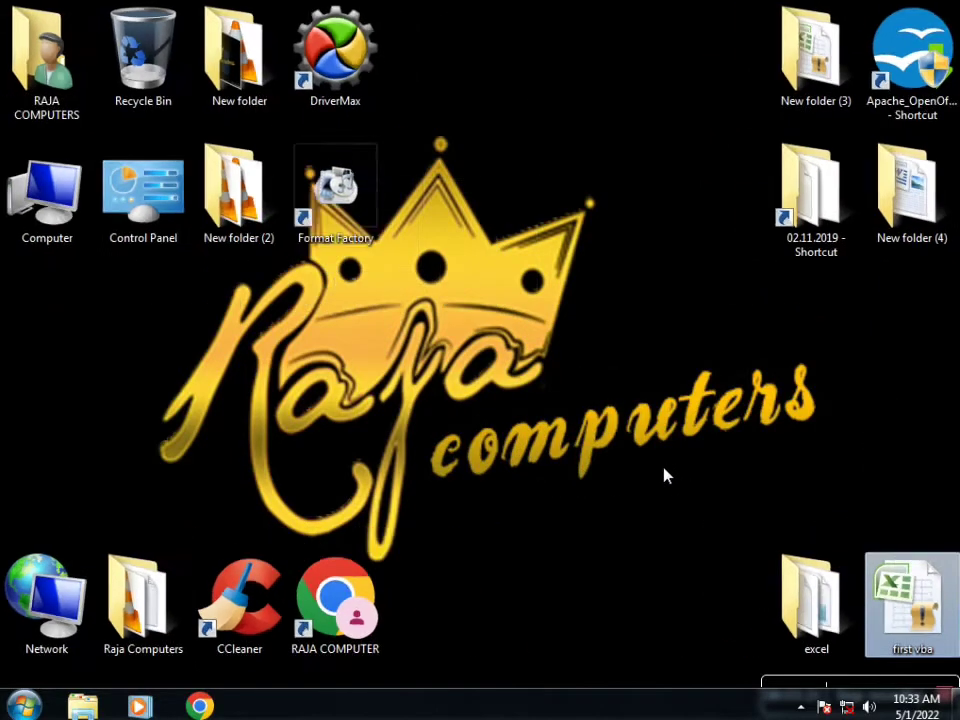
ctrl+scroll(664, 473, down, 2)
ctrl+scroll(521, 422, down, 1)
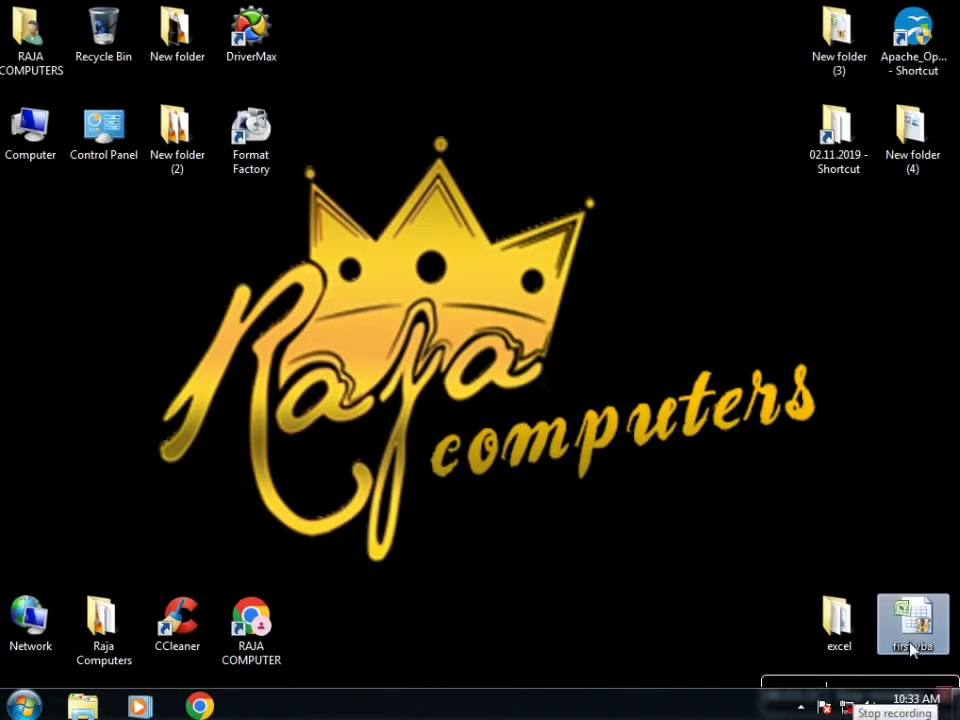
drag(912, 622, 170, 260)
double_click(168, 225)
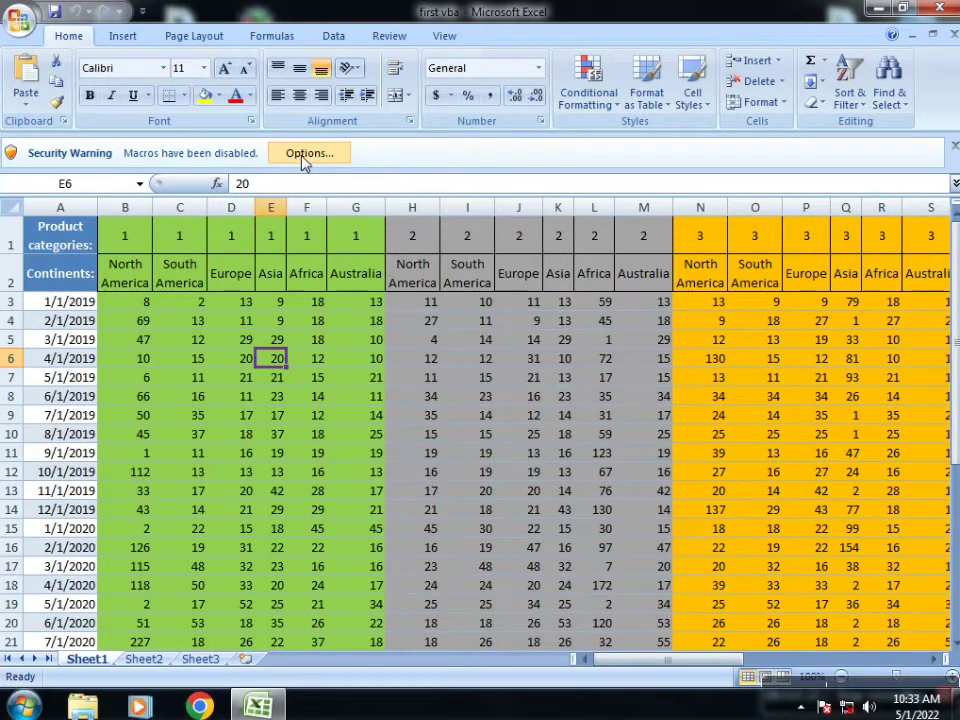
In the Security Warning options for first vba, choose 'Enable this content' and confirm.
click(305, 155)
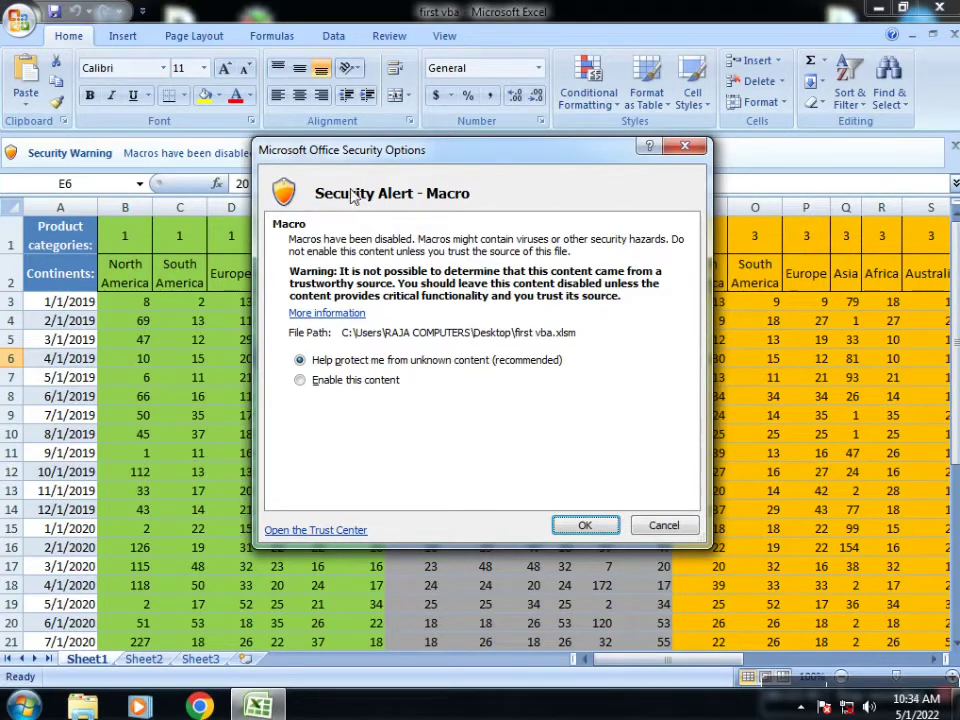
click(673, 151)
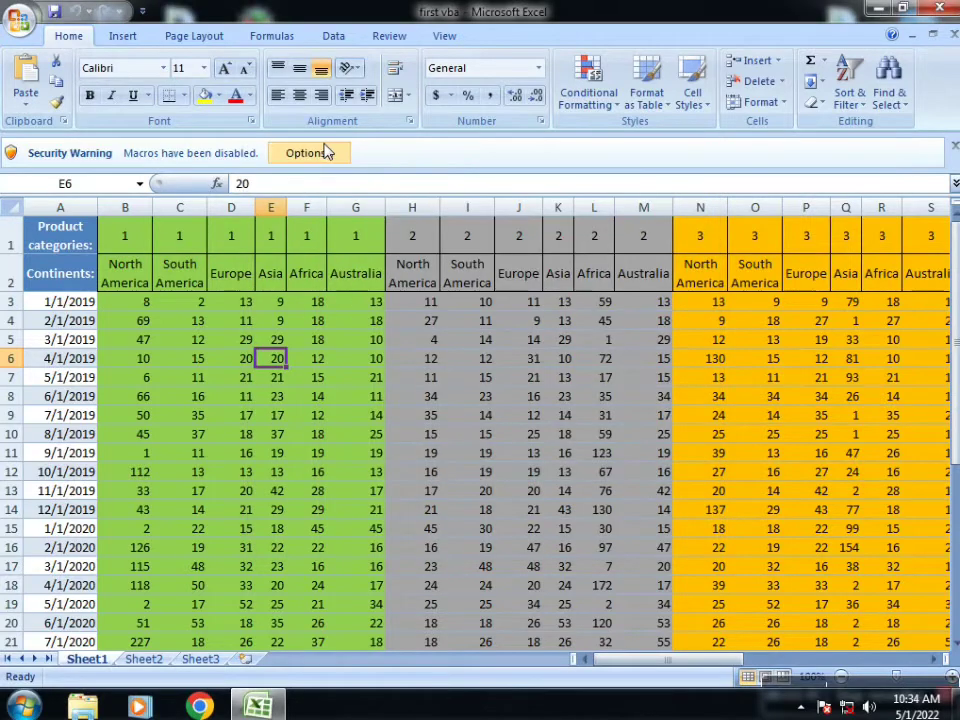
click(322, 152)
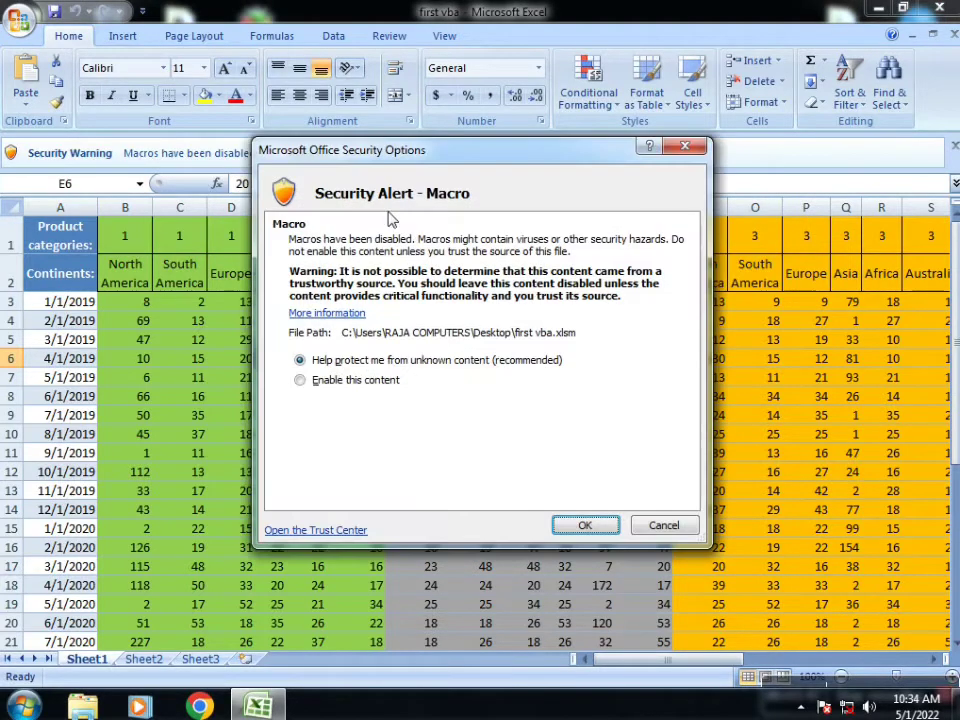
click(340, 386)
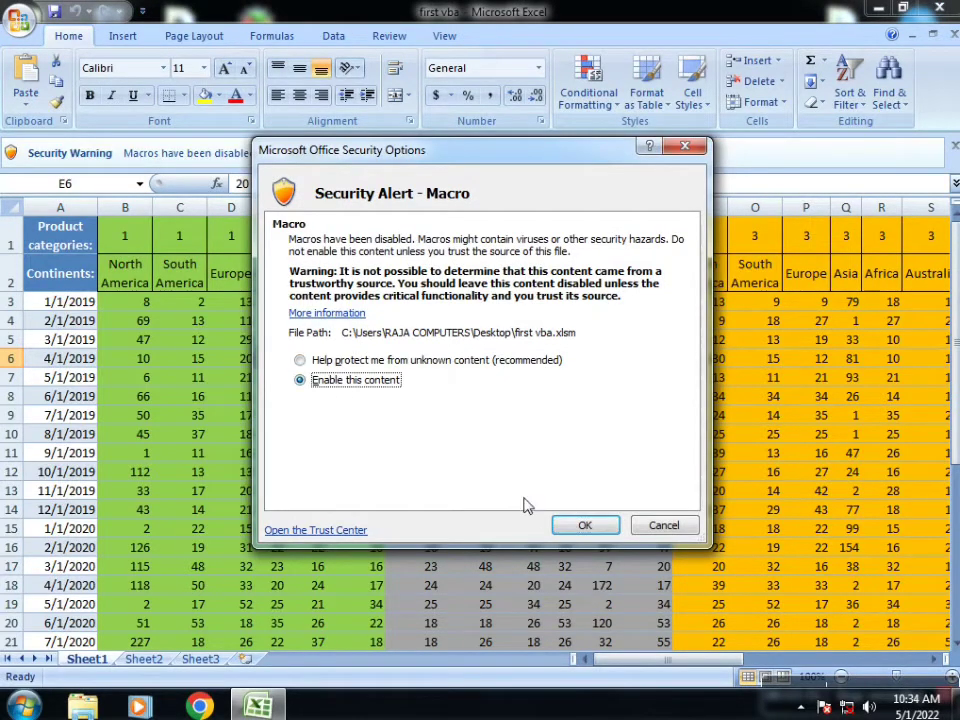
click(580, 526)
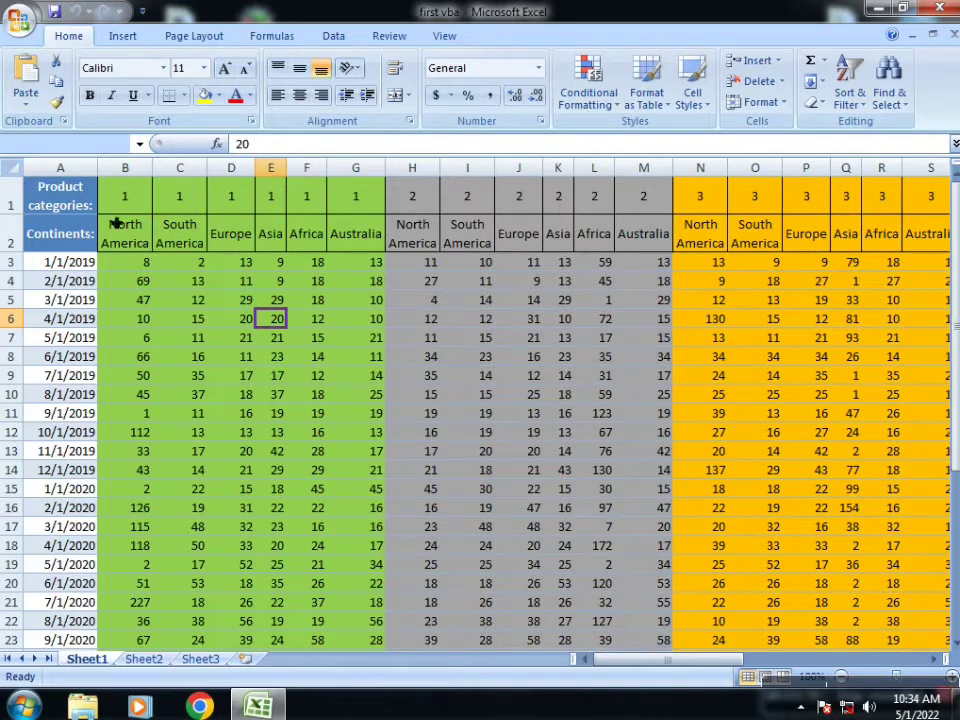
Try dragging ranges A1:H9, D3:H11, B1:I12, D4:H13, A1:D5 in first vba, then minimise Excel.
drag(58, 205, 401, 375)
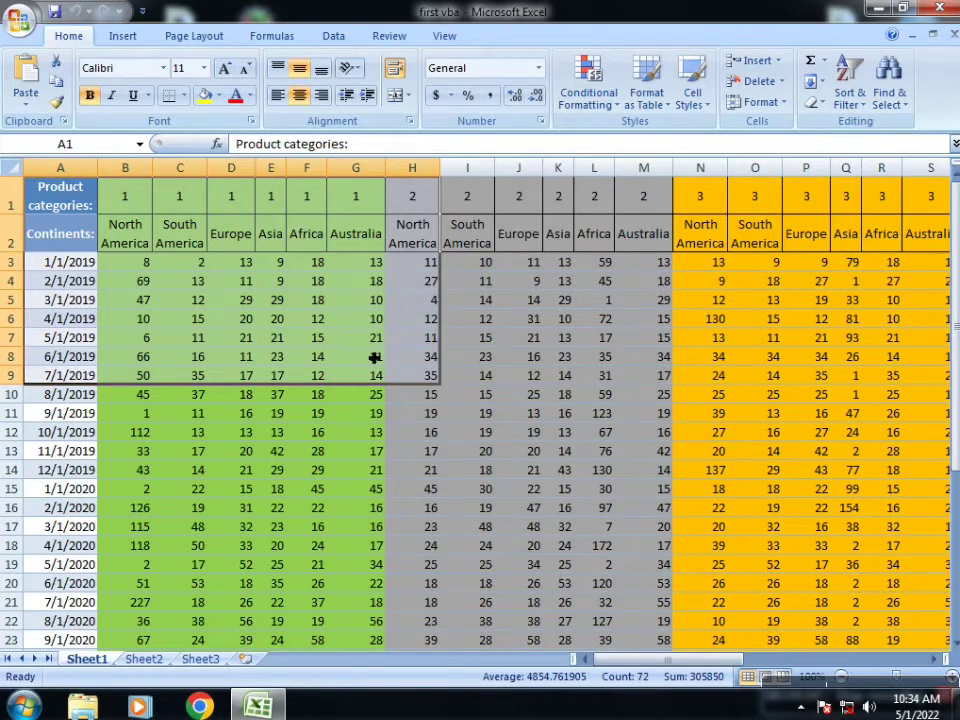
drag(231, 262, 440, 417)
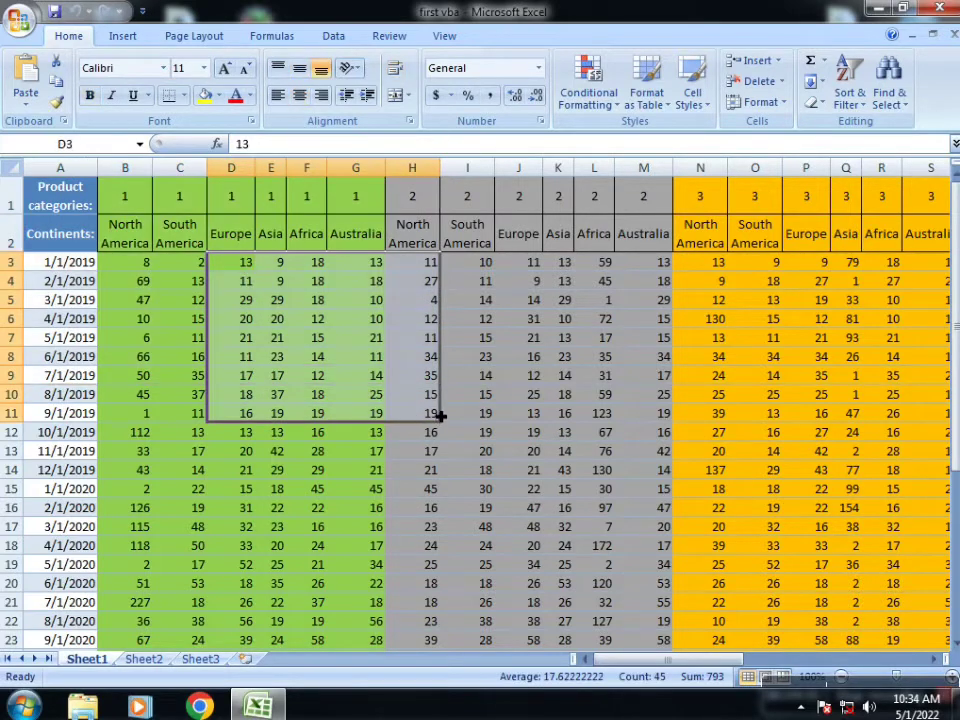
drag(125, 196, 457, 431)
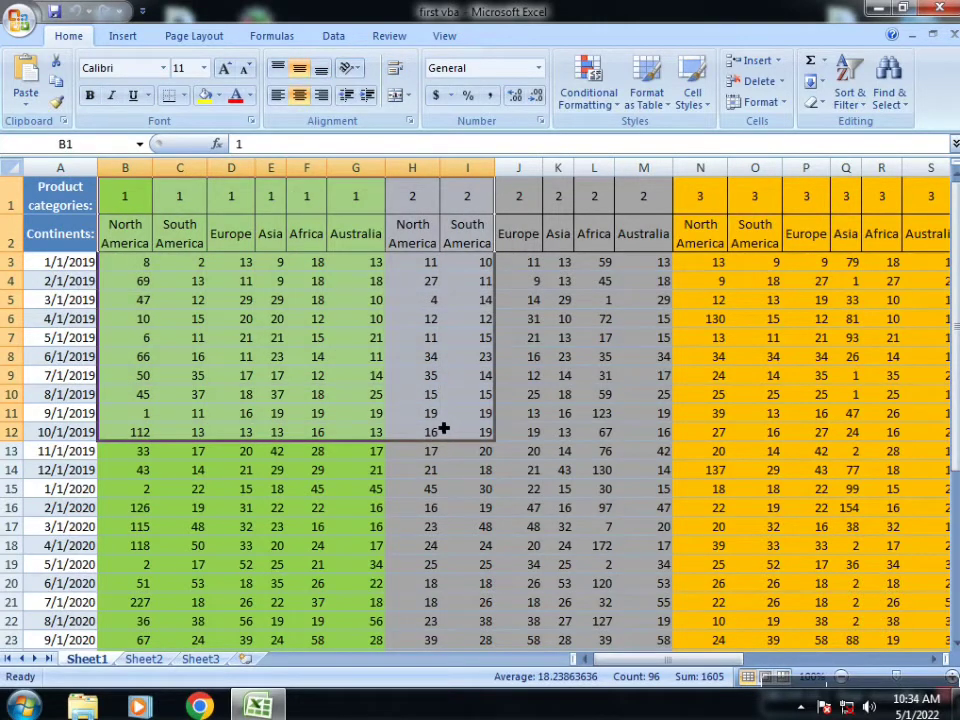
drag(246, 281, 417, 447)
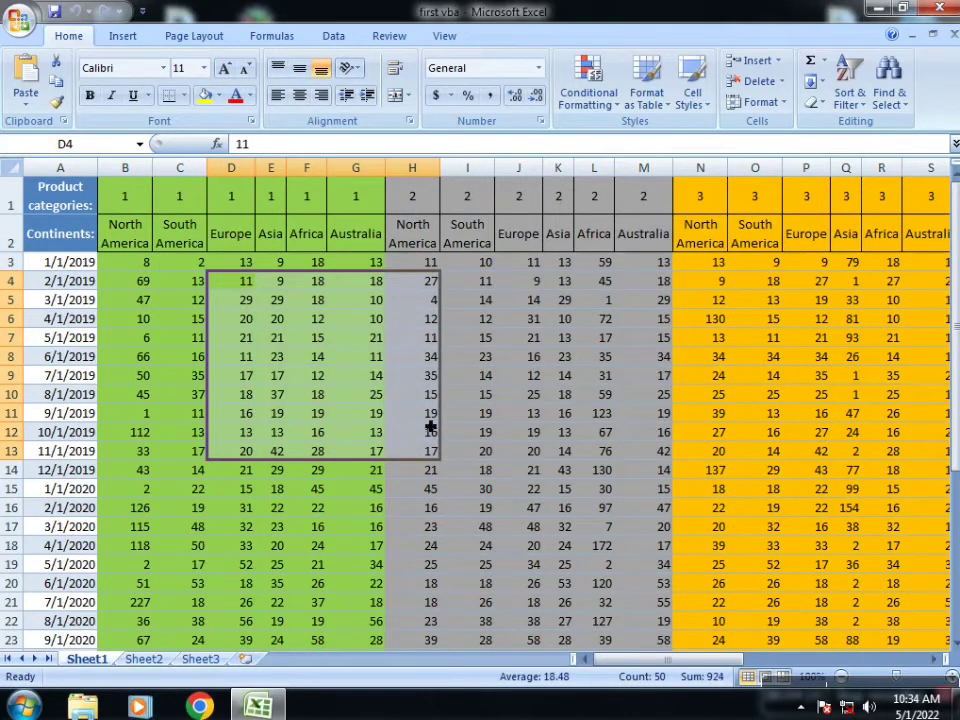
click(565, 400)
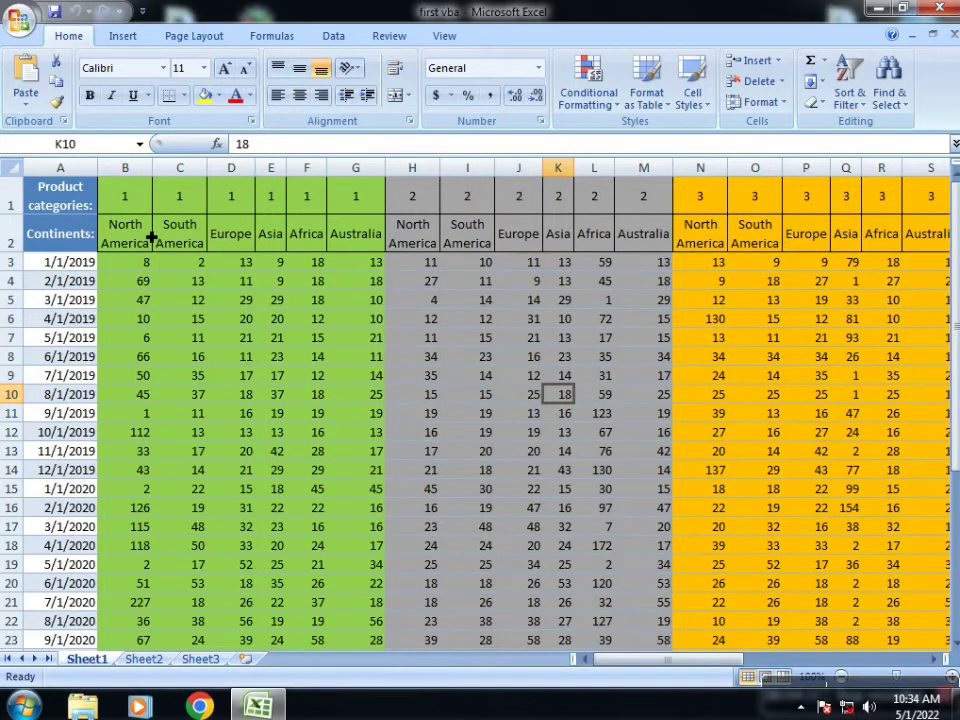
drag(72, 205, 253, 300)
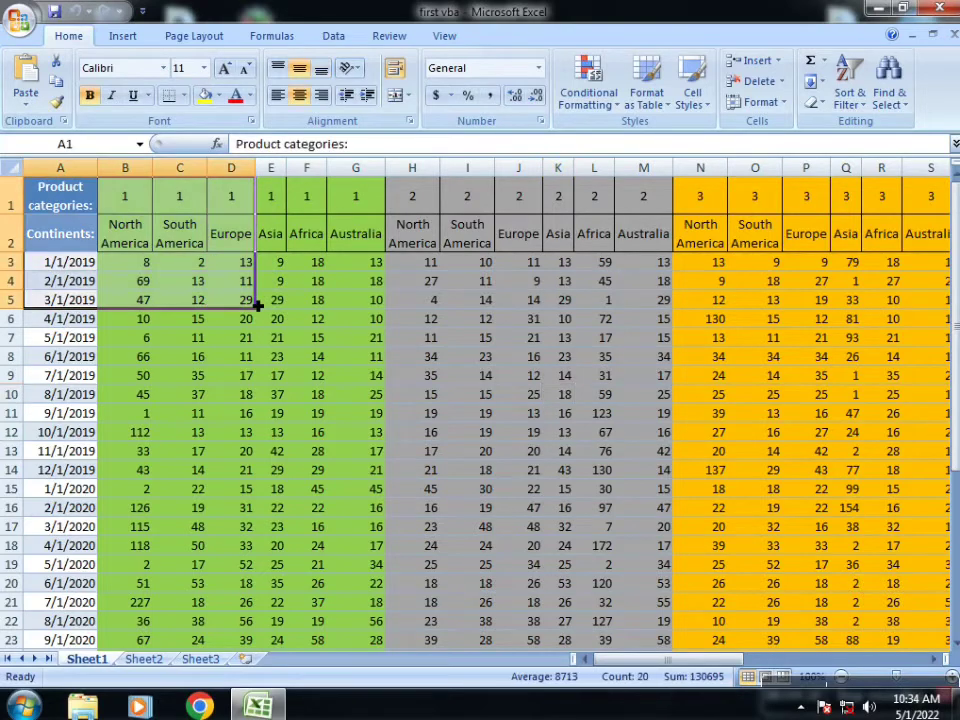
click(428, 318)
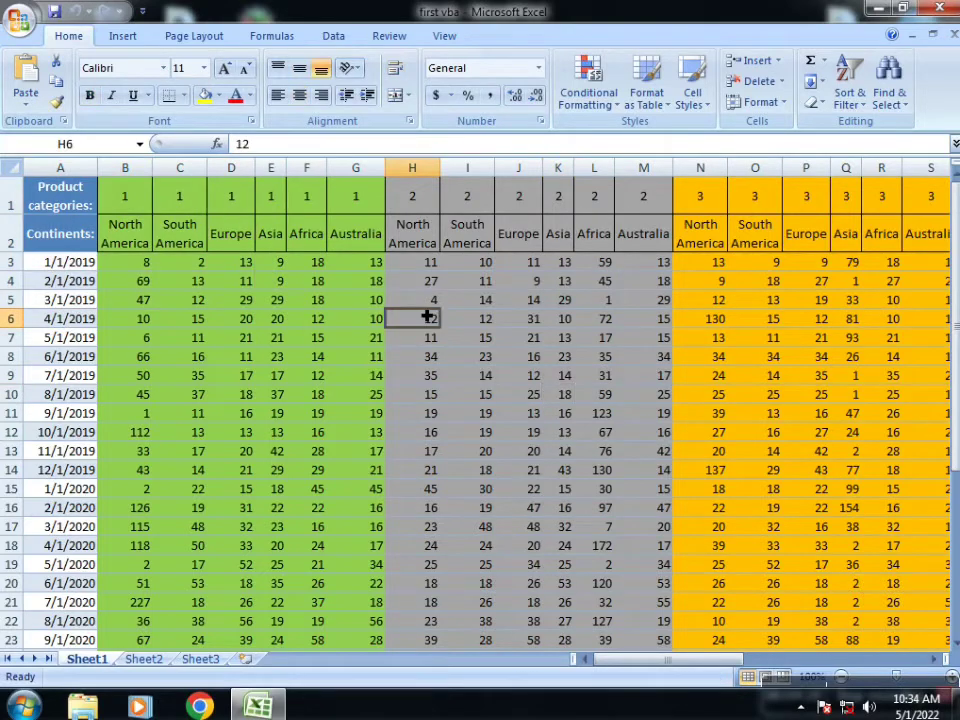
click(878, 8)
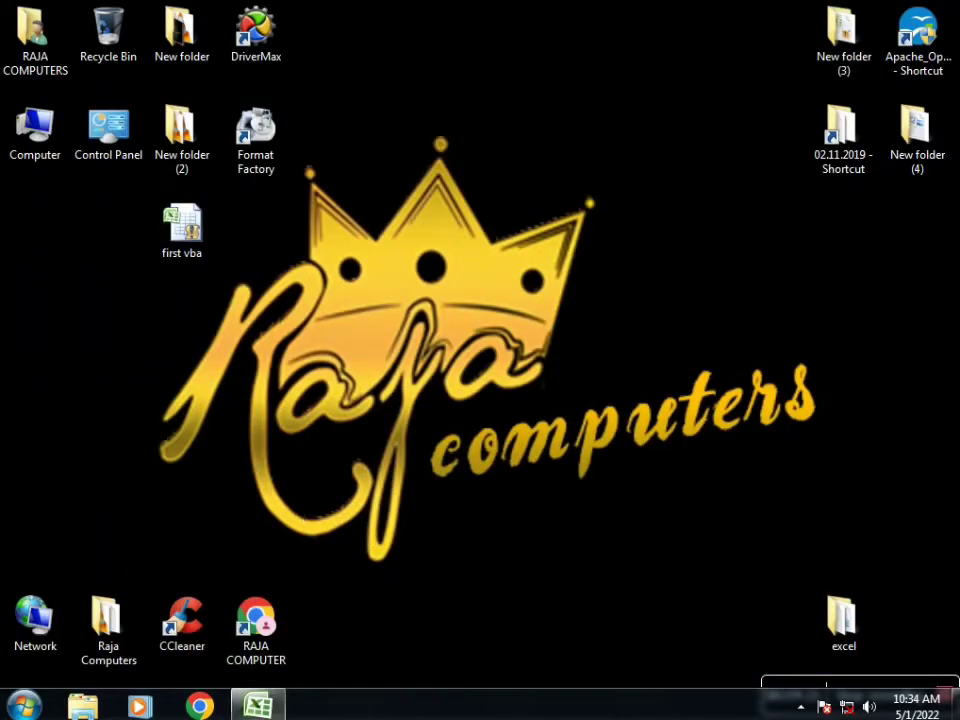
Start a new blank Excel workbook from the taskbar and return to the desktop.
right_click(257, 706)
click(257, 619)
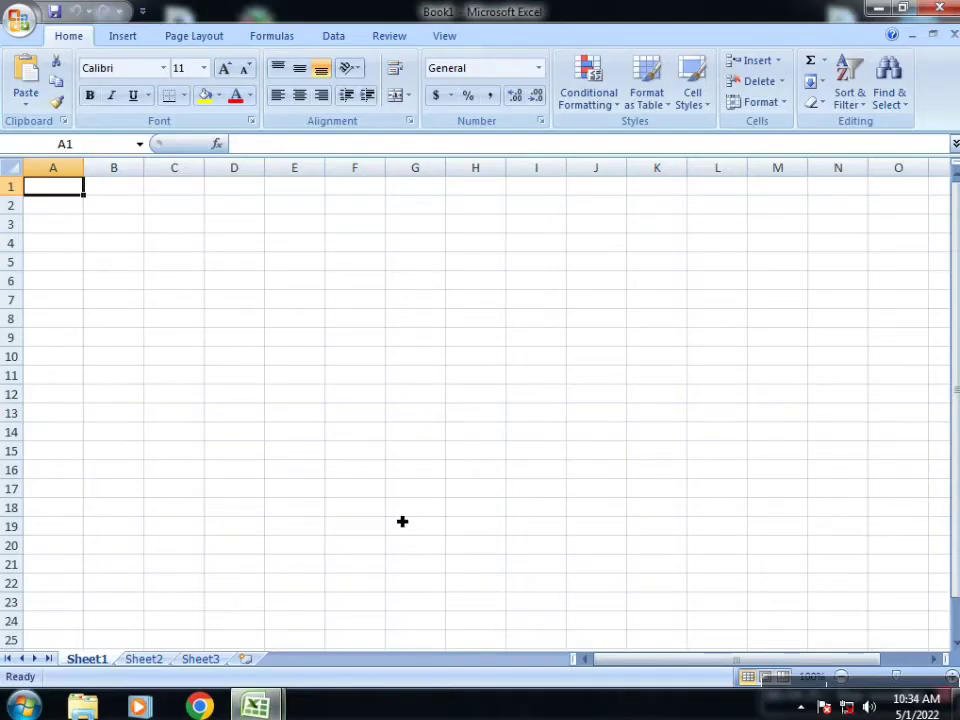
key(super+d)
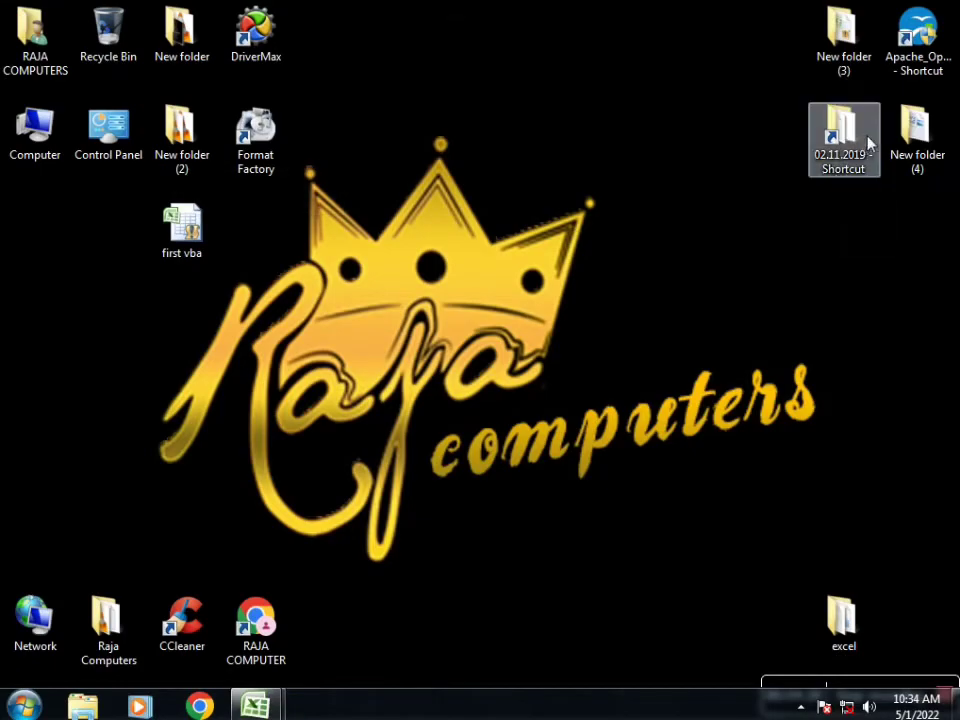
double_click(917, 130)
key(super+d)
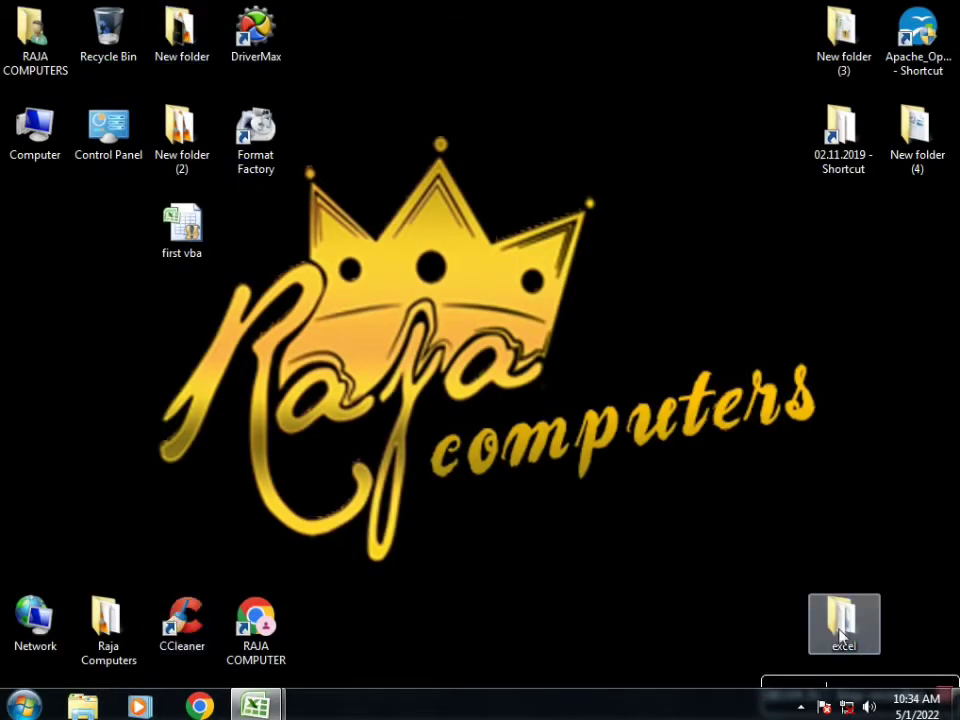
Open the original 'first' workbook from the excel folder.
double_click(841, 628)
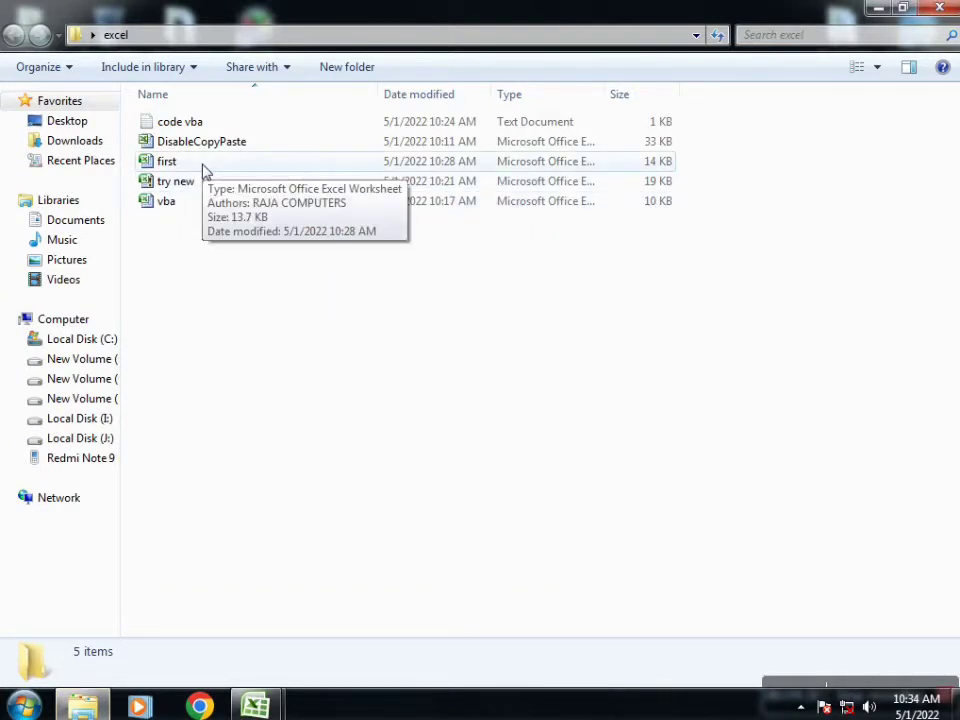
double_click(205, 170)
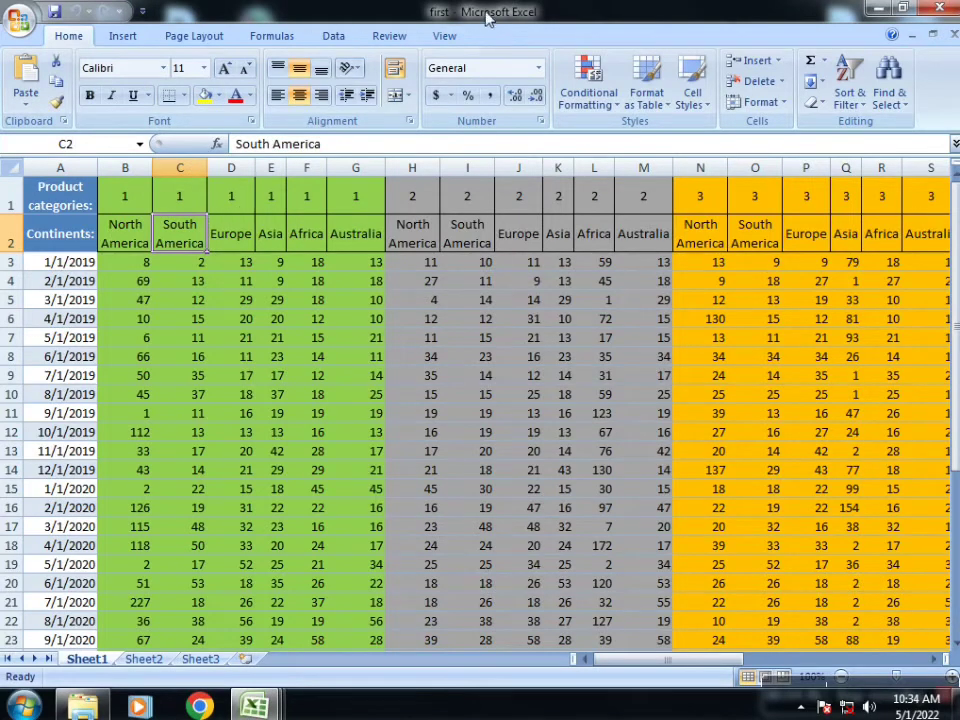
key(alt+Tab)
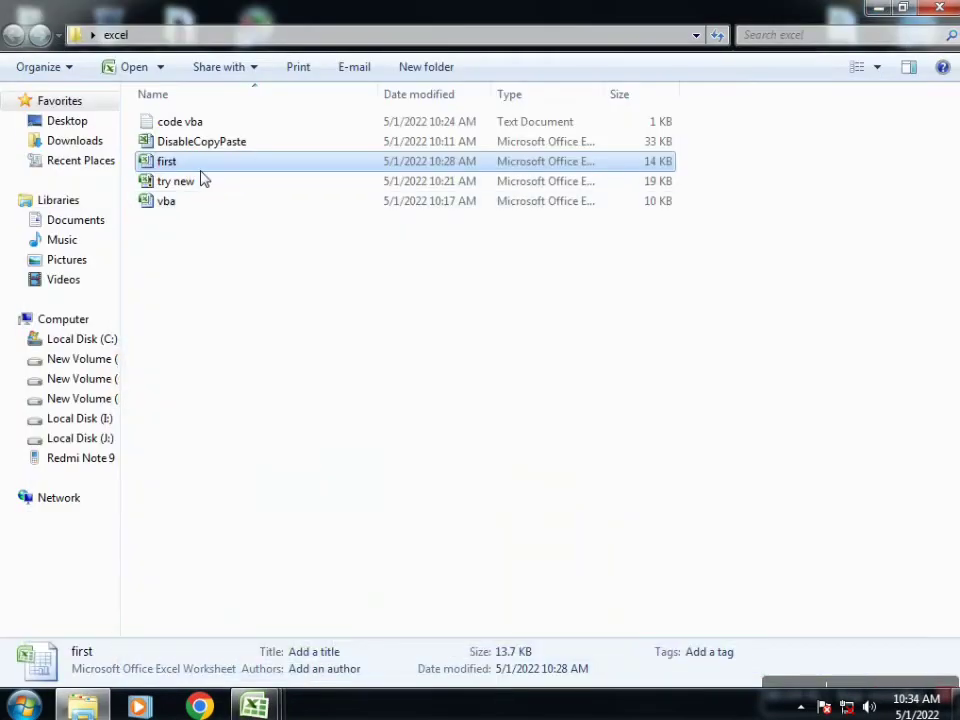
Bring the first workbook window to the front from the Excel taskbar previews.
ctrl+scroll(396, 340, up, 2)
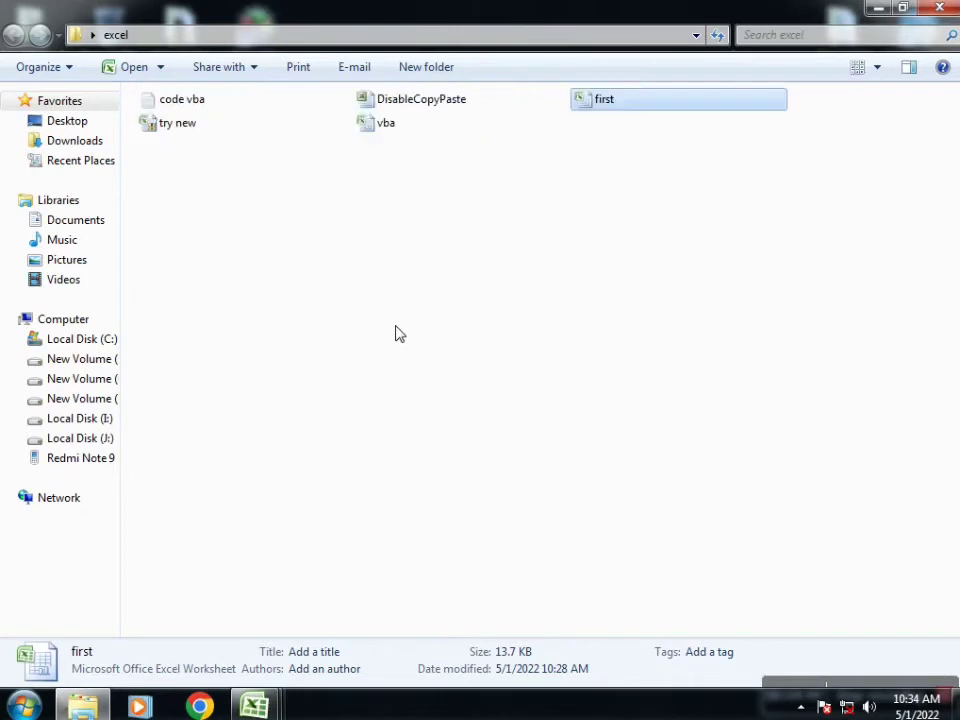
ctrl+scroll(396, 335, up, 1)
ctrl+scroll(396, 330, up, 1)
ctrl+scroll(397, 325, up, 1)
ctrl+scroll(400, 300, up, 1)
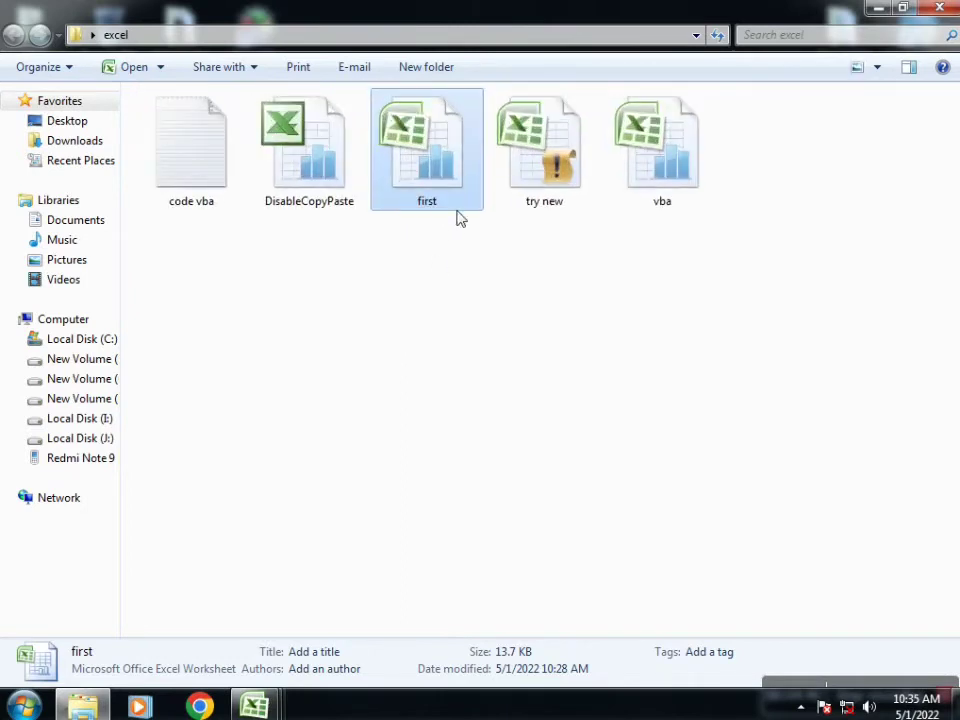
click(272, 708)
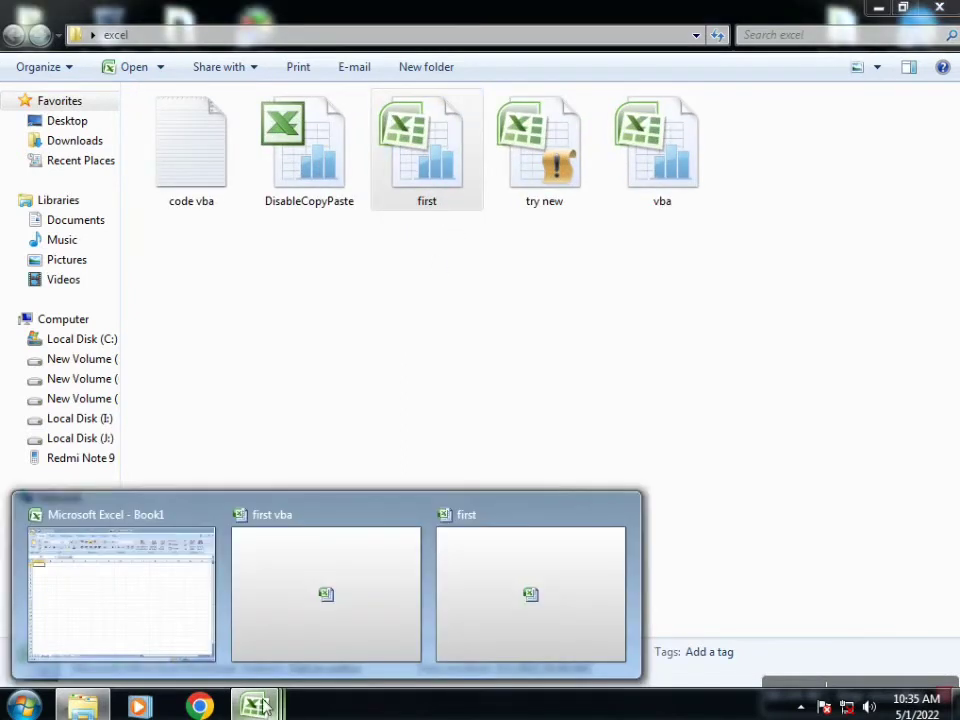
click(452, 617)
Copy the block C5:I14 from the first workbook.
drag(180, 300, 449, 478)
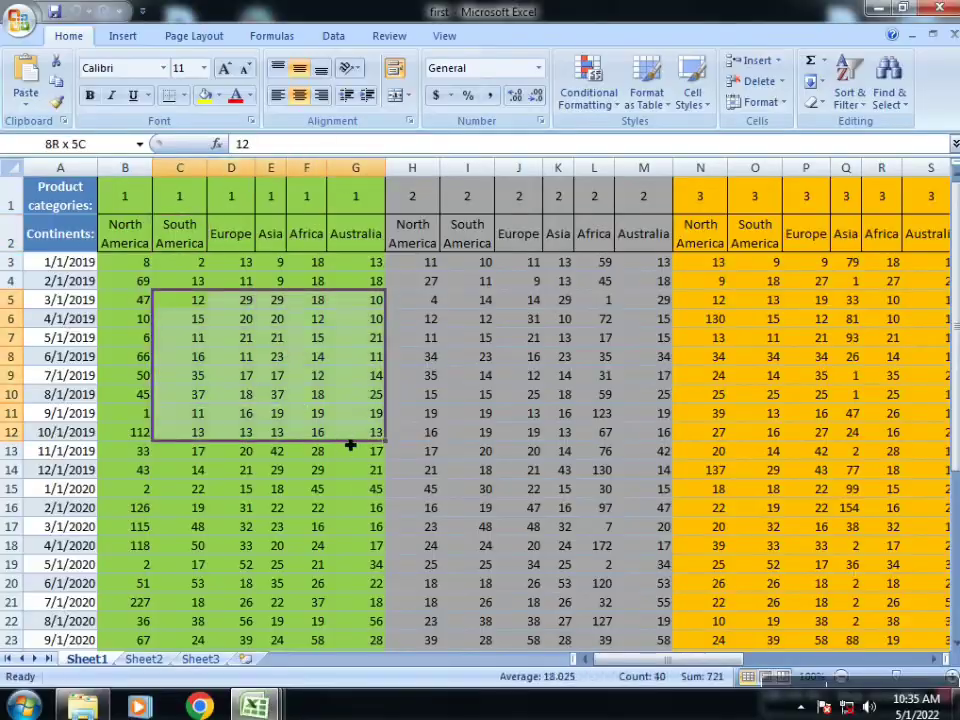
key(ctrl+c)
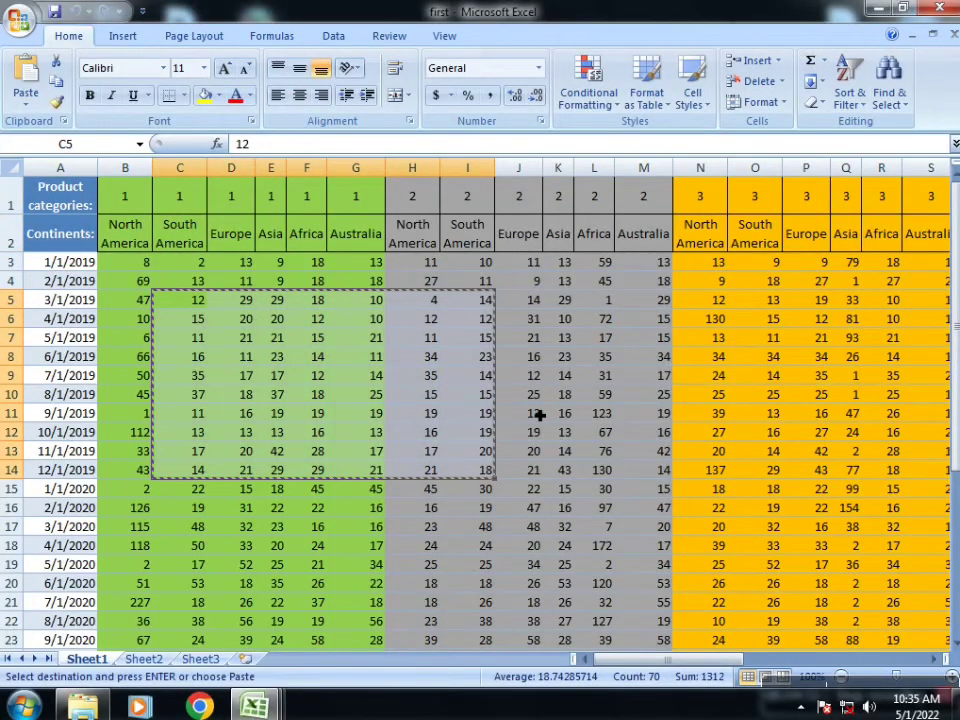
click(525, 413)
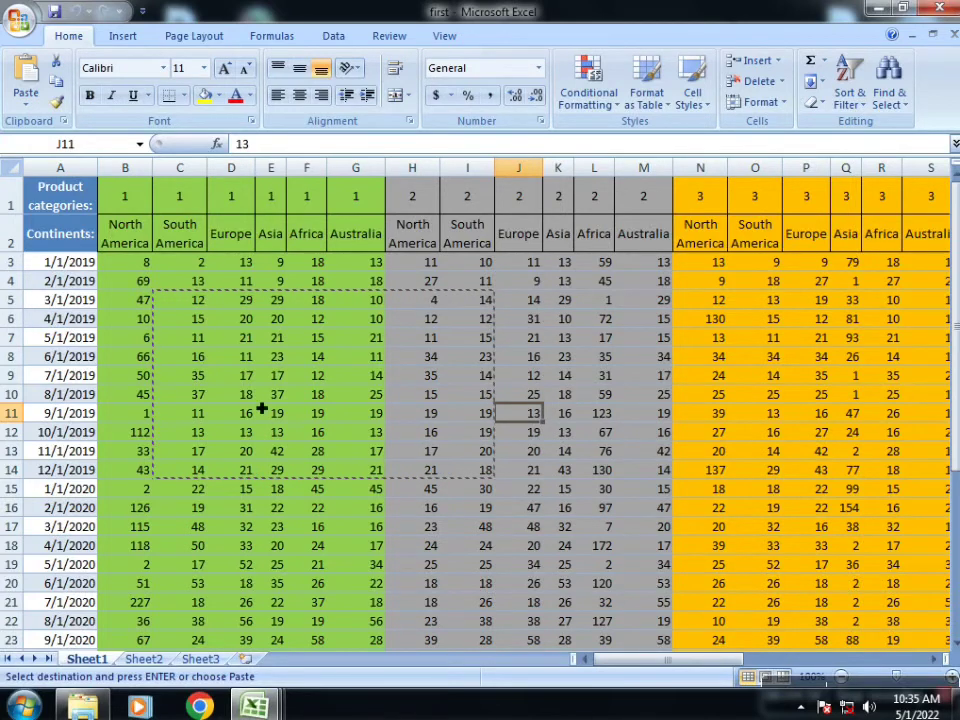
Paste the copied block into blank Book1 at A1, then close Book1.
mouse_move(254, 707)
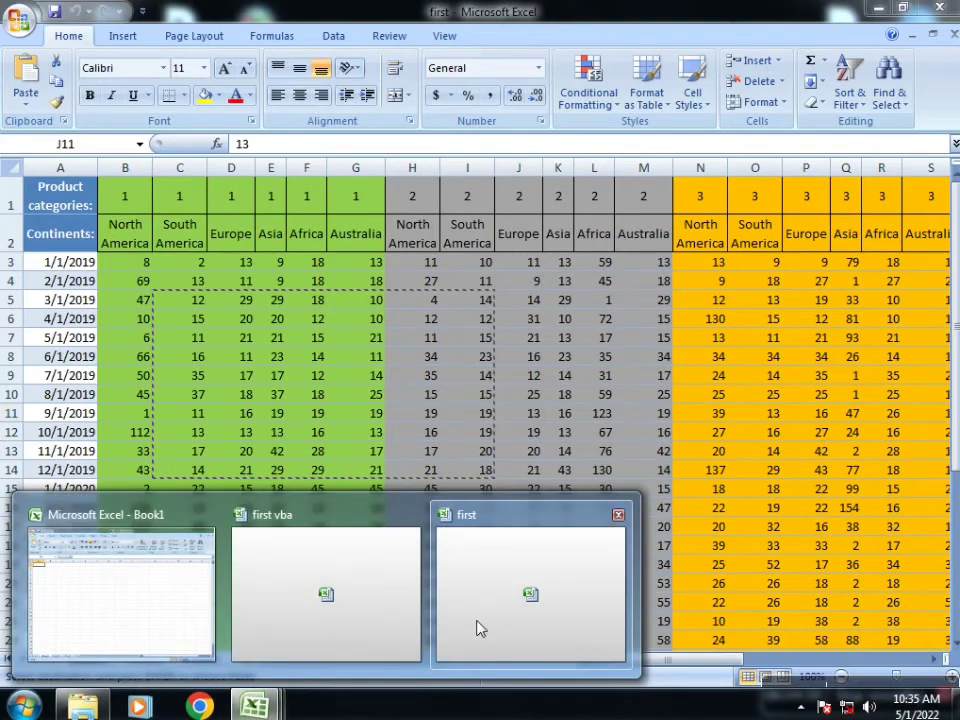
click(148, 571)
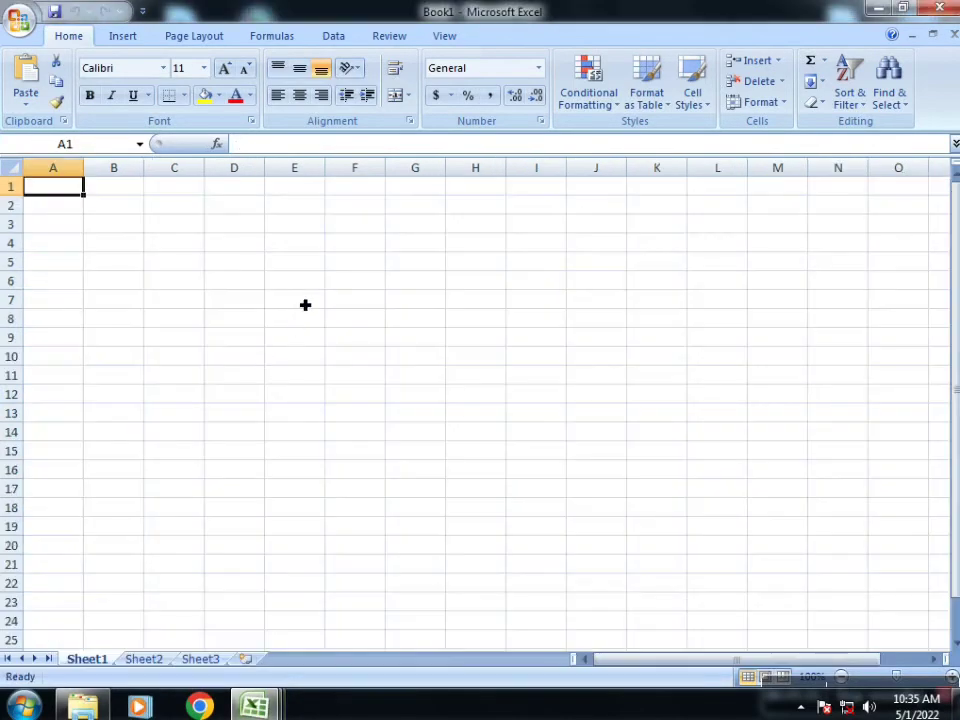
key(ctrl+v)
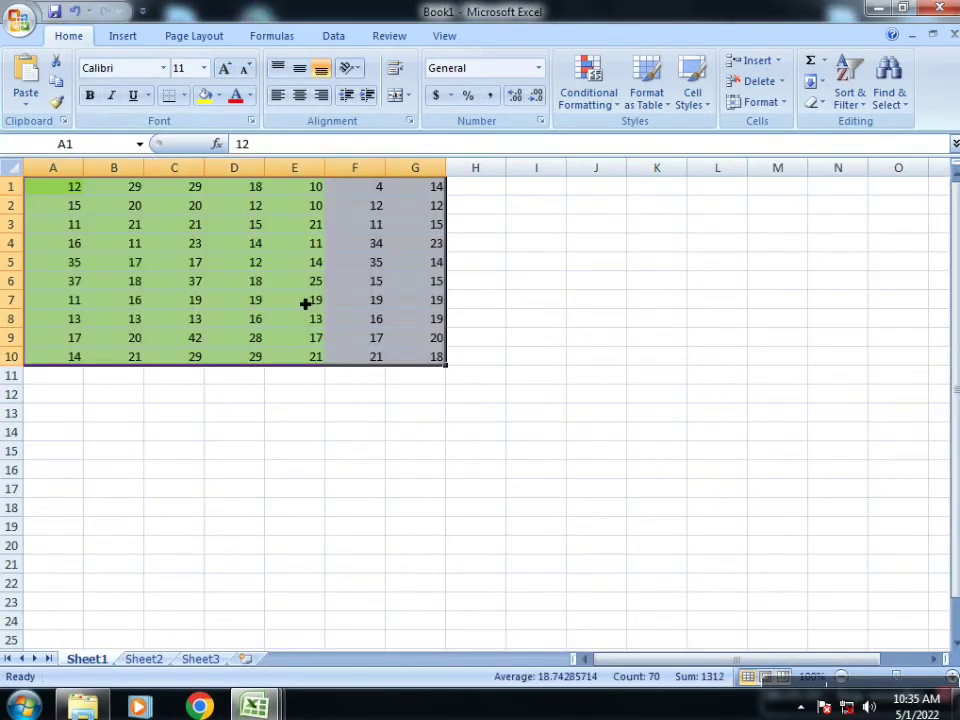
click(305, 303)
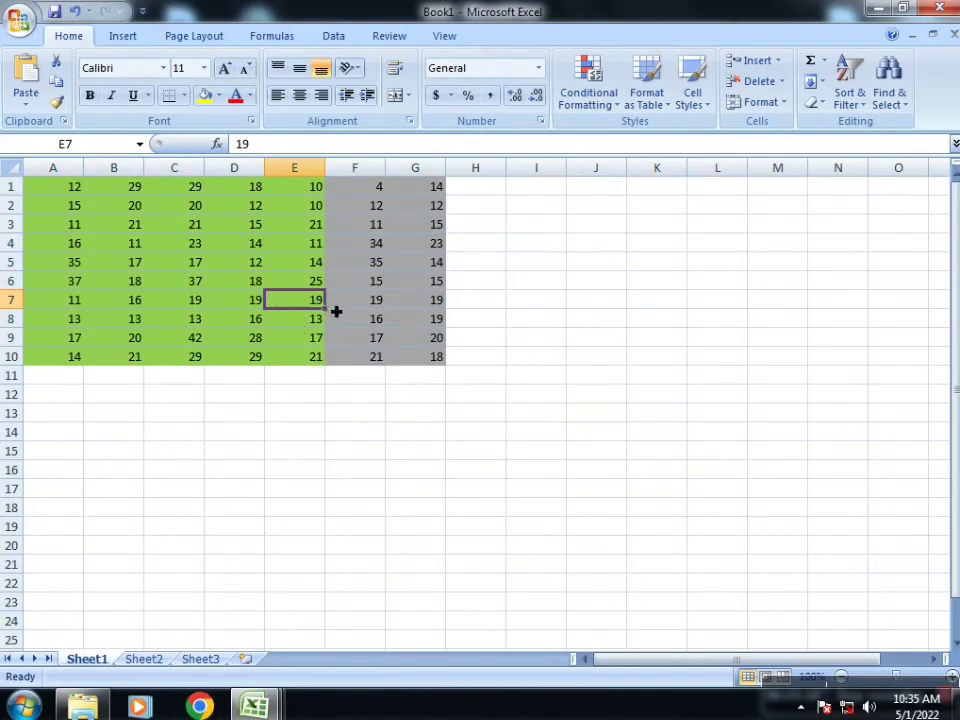
click(940, 8)
Discard Book1's changes and close the first workbook, revealing first vba.
click(484, 398)
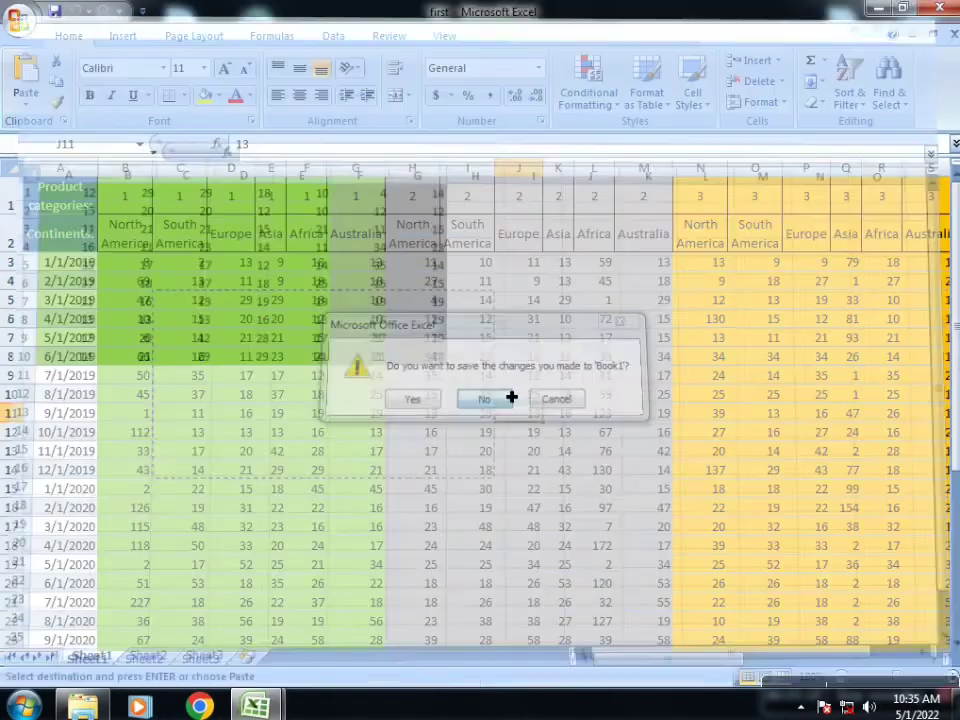
click(470, 393)
click(938, 10)
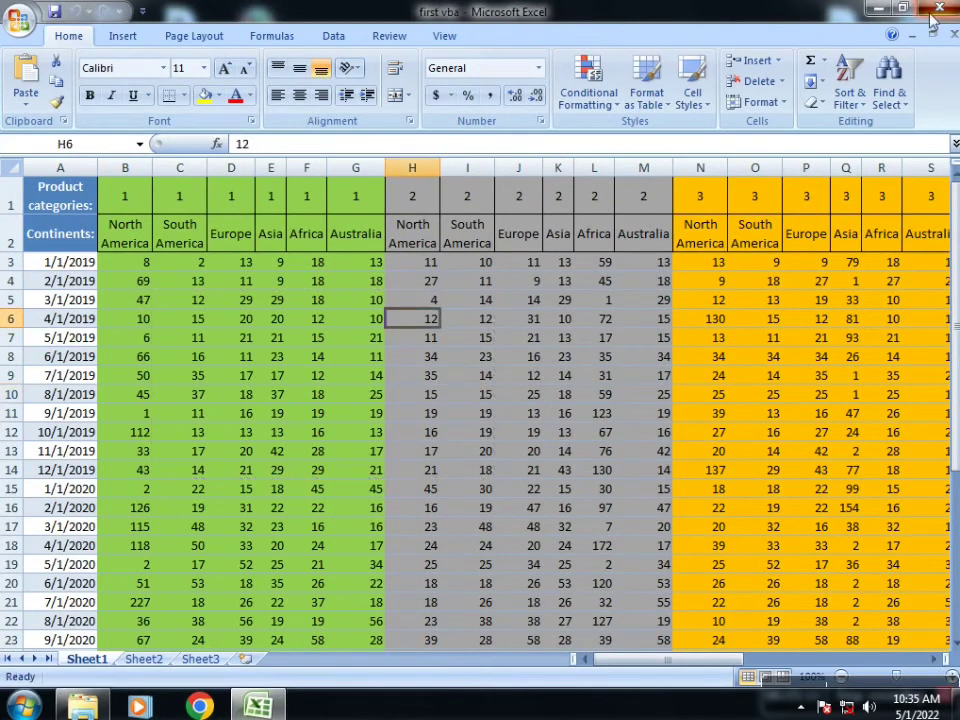
Try moving blocks E5:N16, D4:I12 and C2:K13 in first vba, then close Excel.
drag(272, 300, 727, 518)
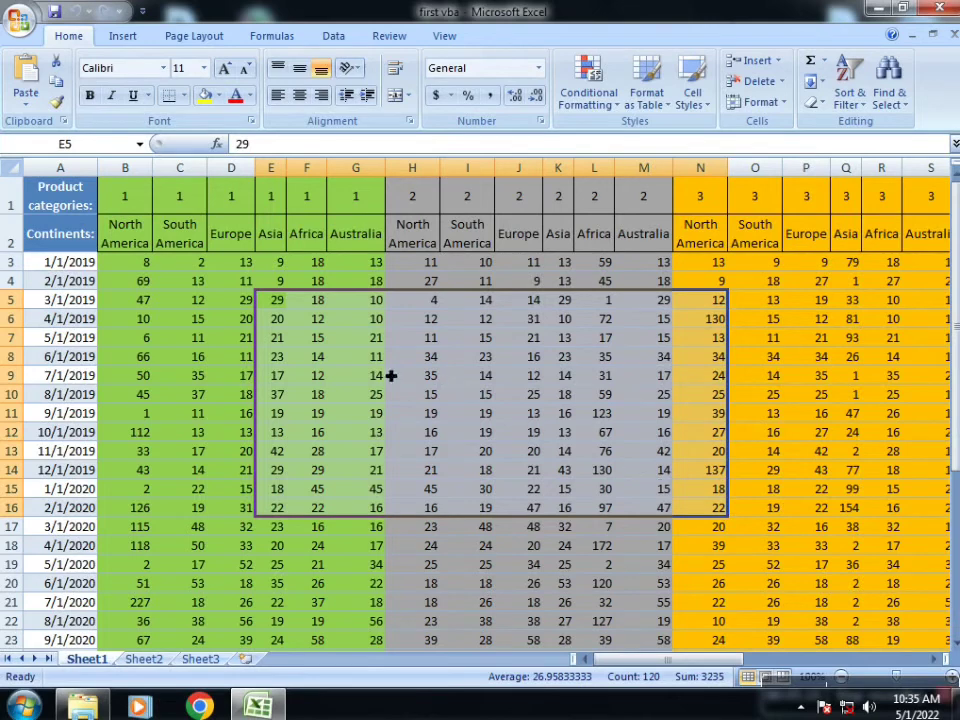
drag(231, 281, 497, 440)
click(525, 415)
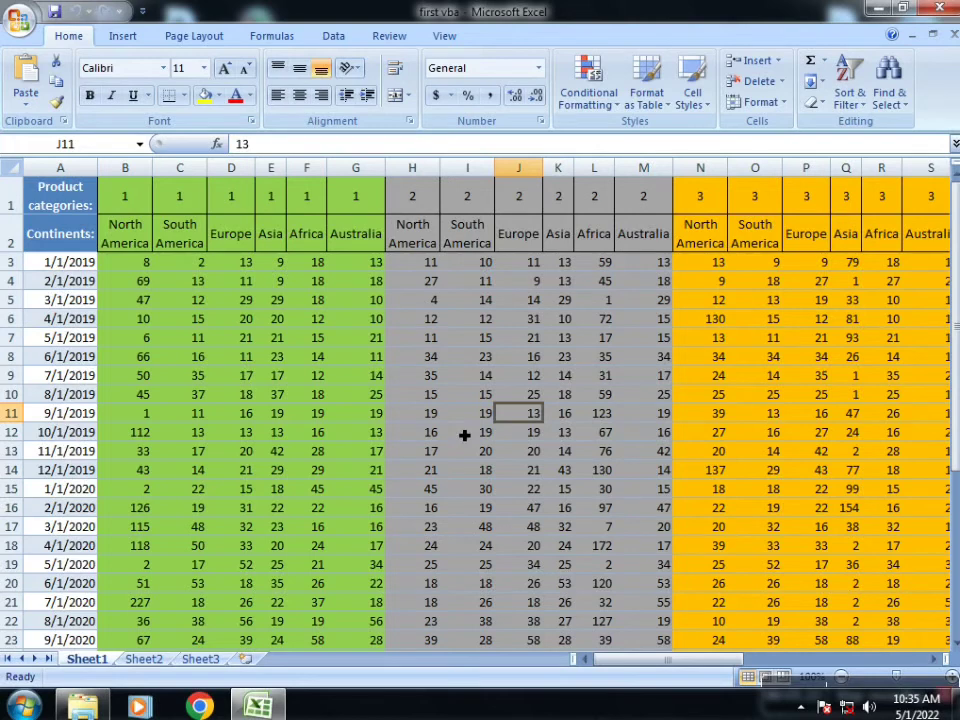
drag(189, 243, 563, 454)
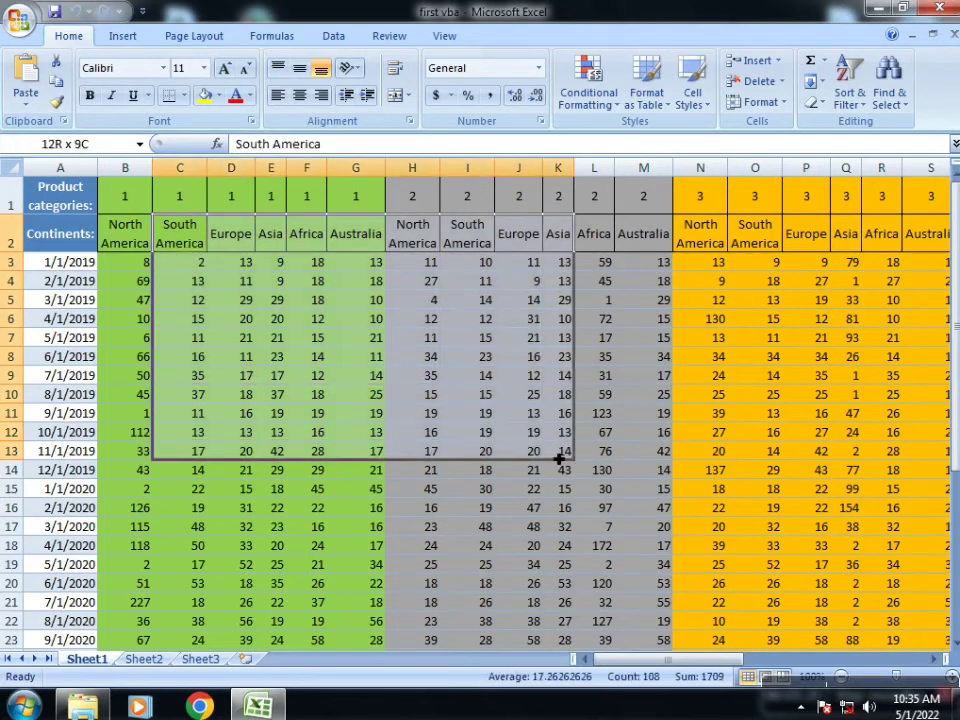
click(454, 394)
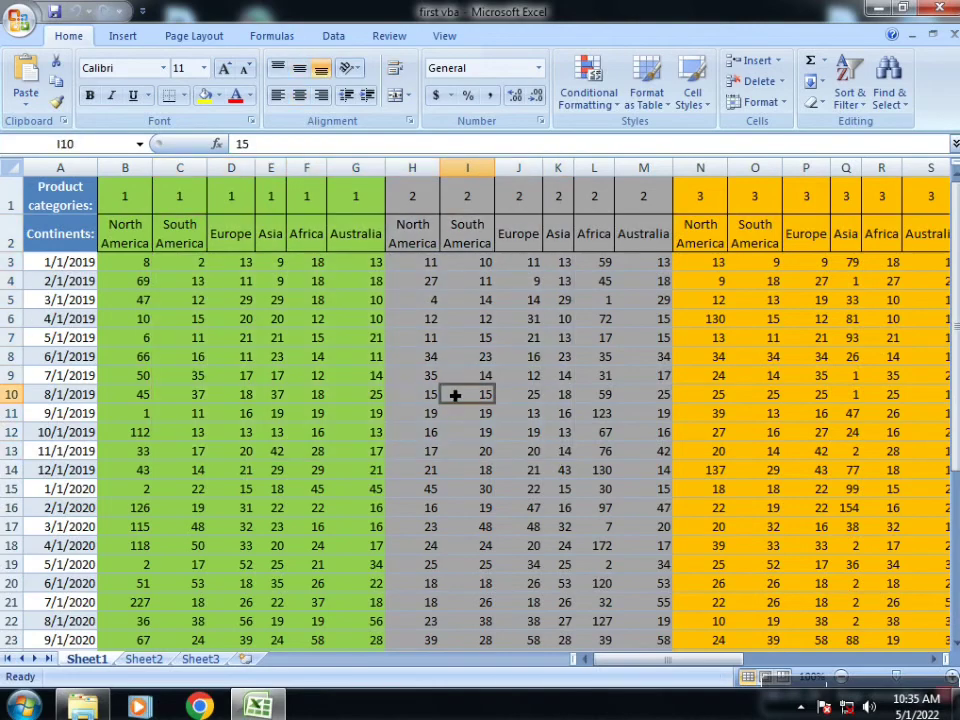
click(939, 8)
click(704, 272)
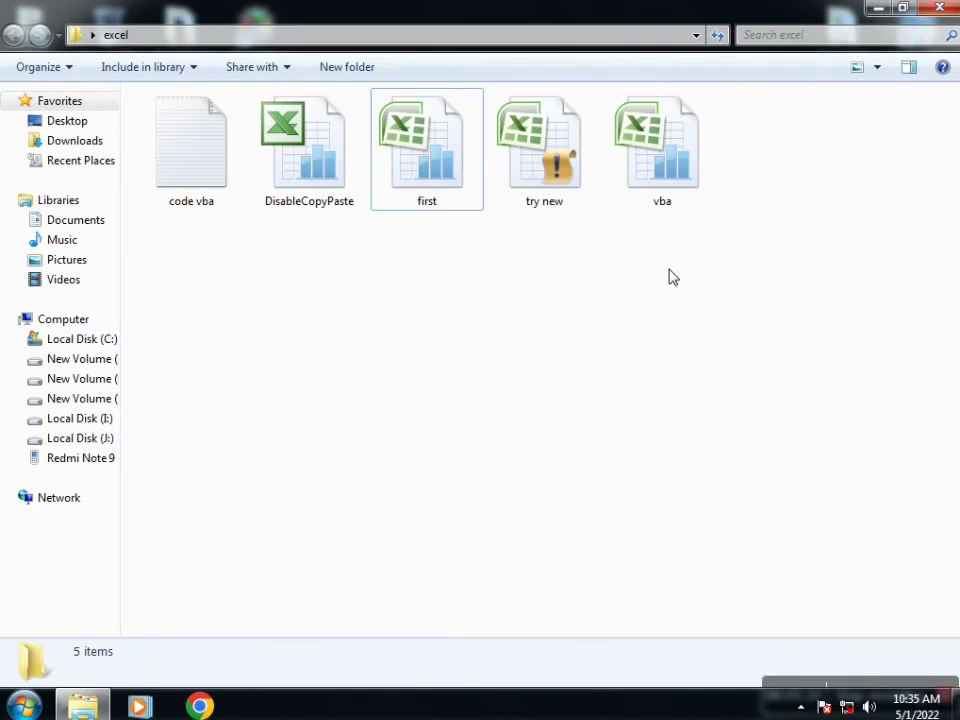
Close the excel folder's Explorer window to show the desktop.
click(939, 8)
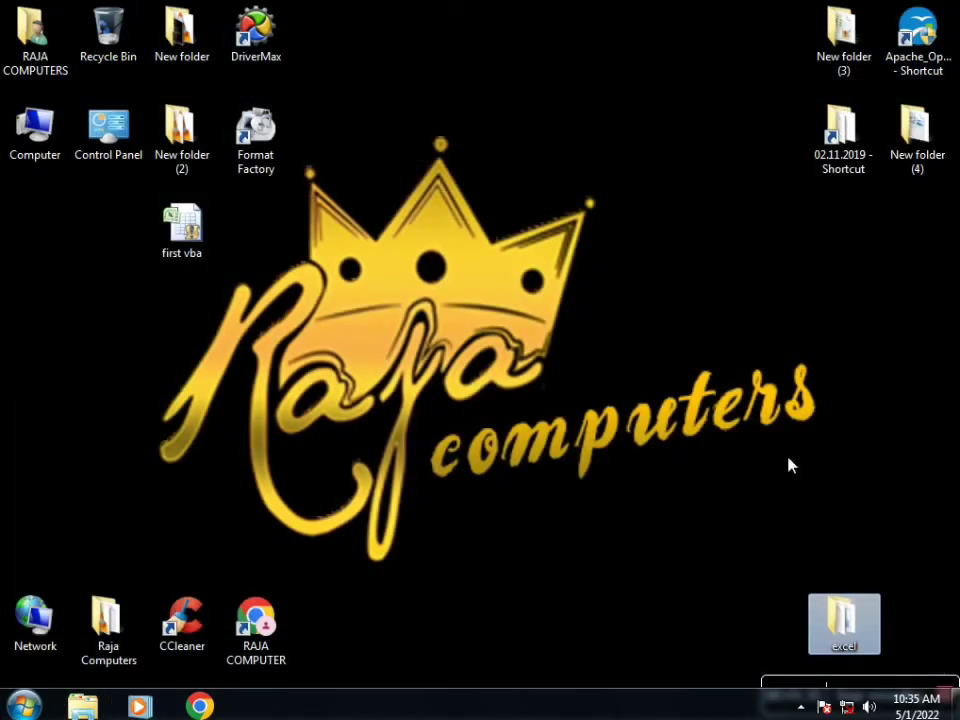
mouse_move(866, 686)
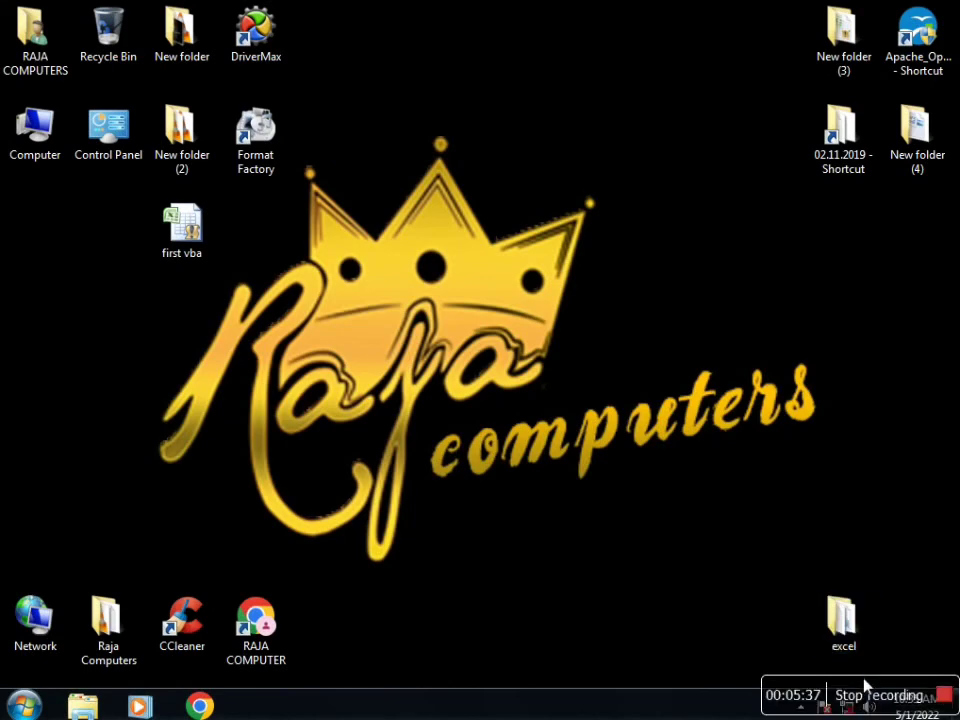